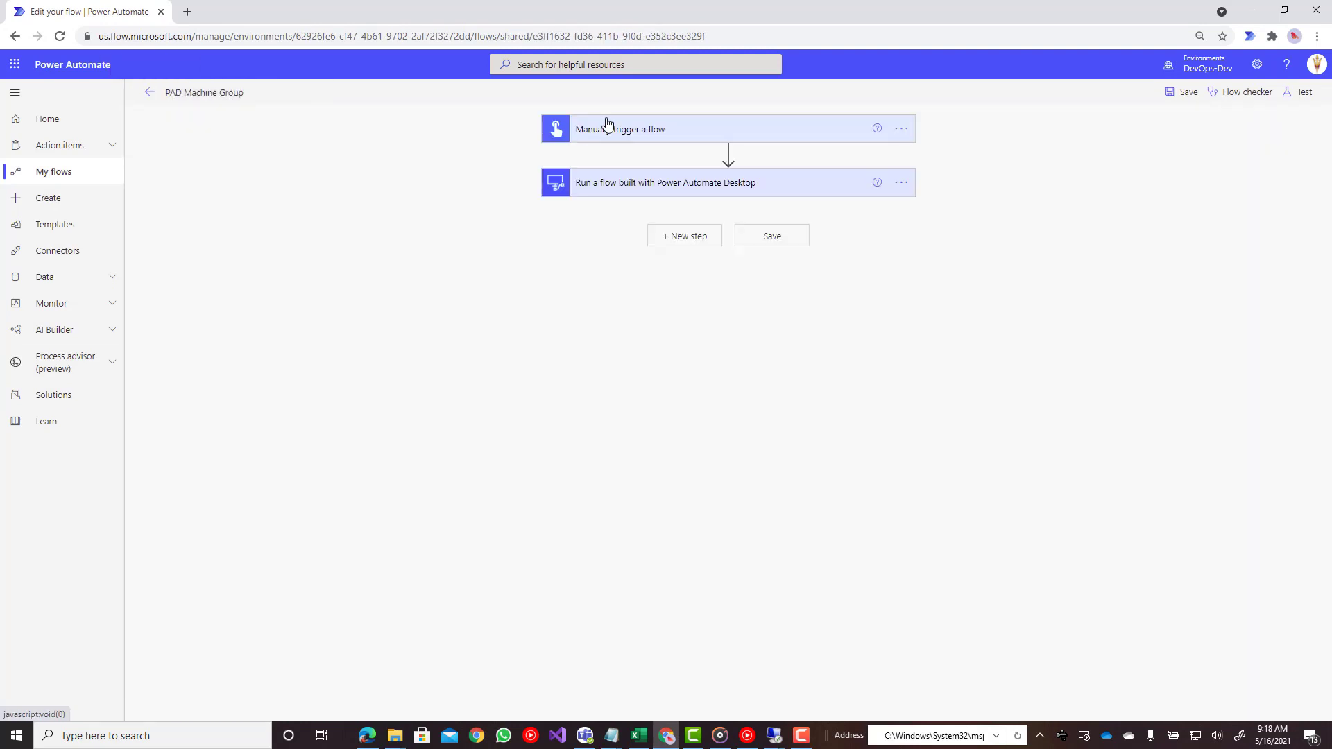
# Step: Expand the desktop flow action in the cloud flow, and view the Load Distribution flow's actions and variables on machine01
pyautogui.click(639, 185)
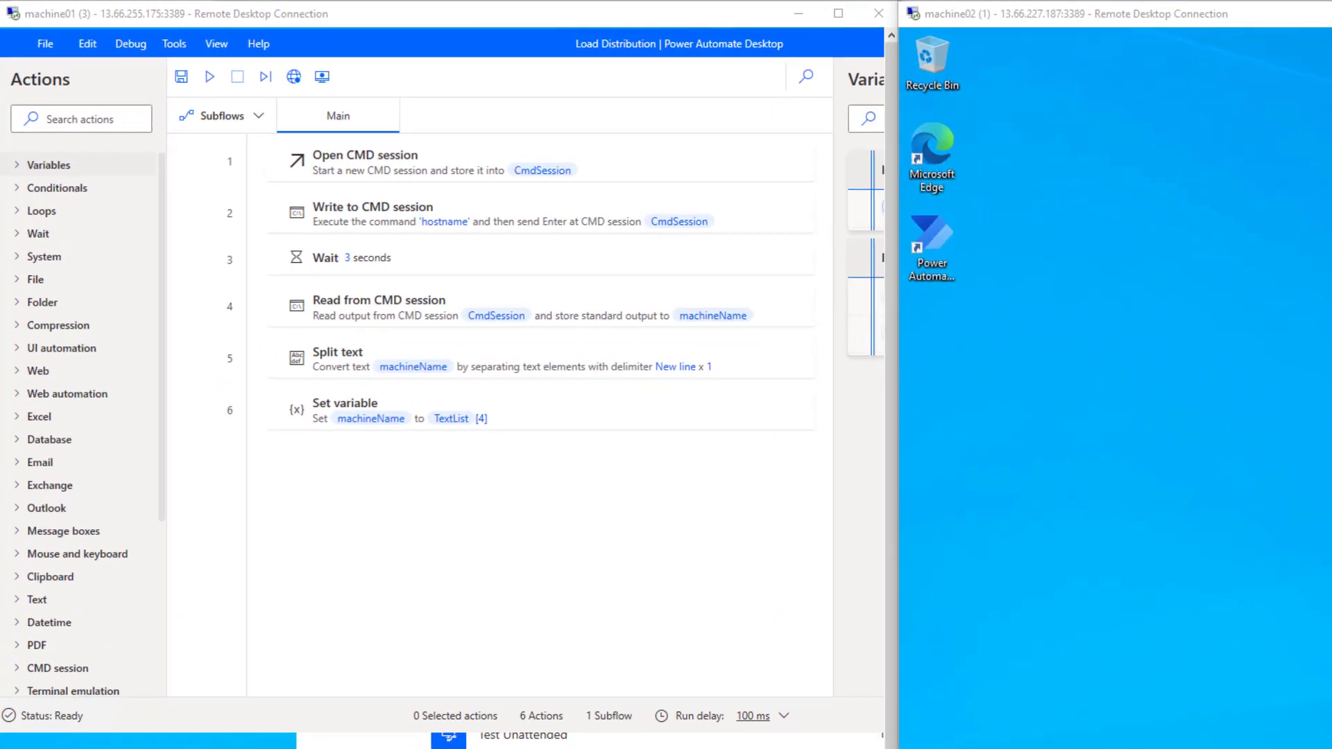
pyautogui.hscroll(4, 442, 389)
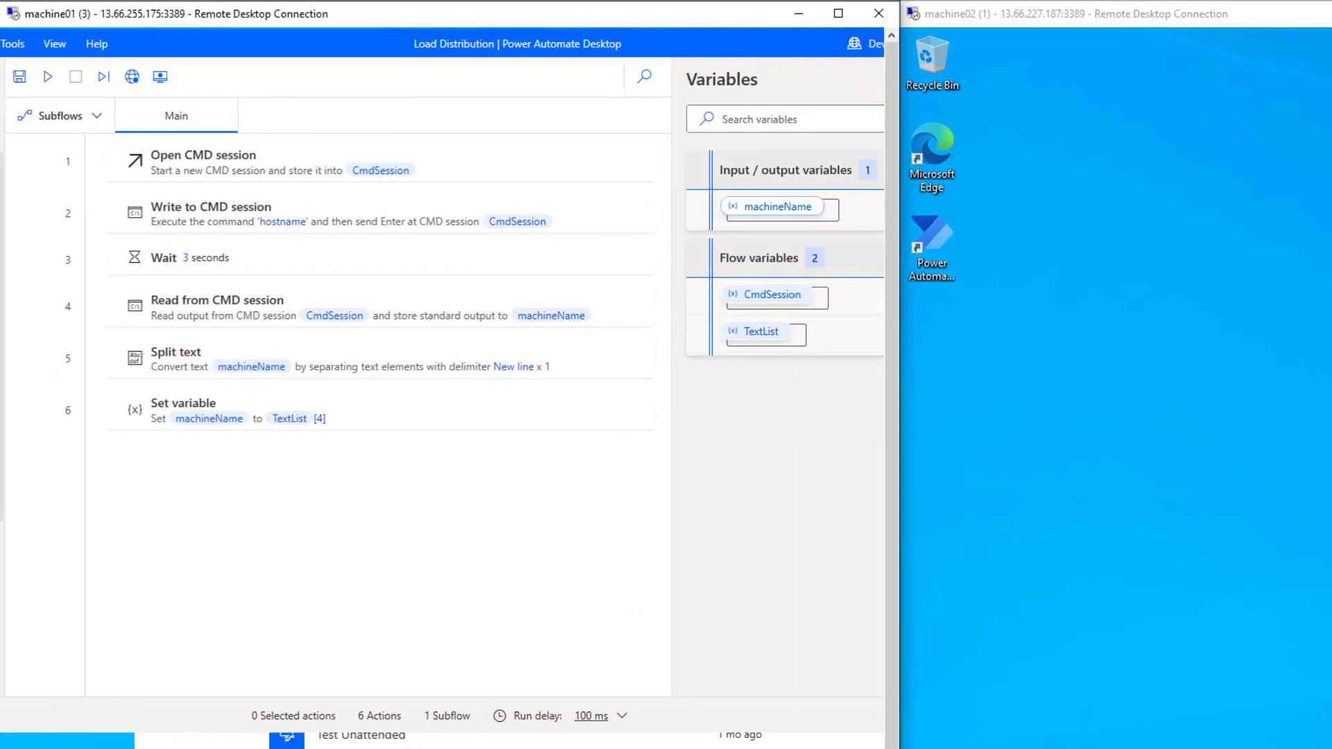
pyautogui.hscroll(1, 442, 388)
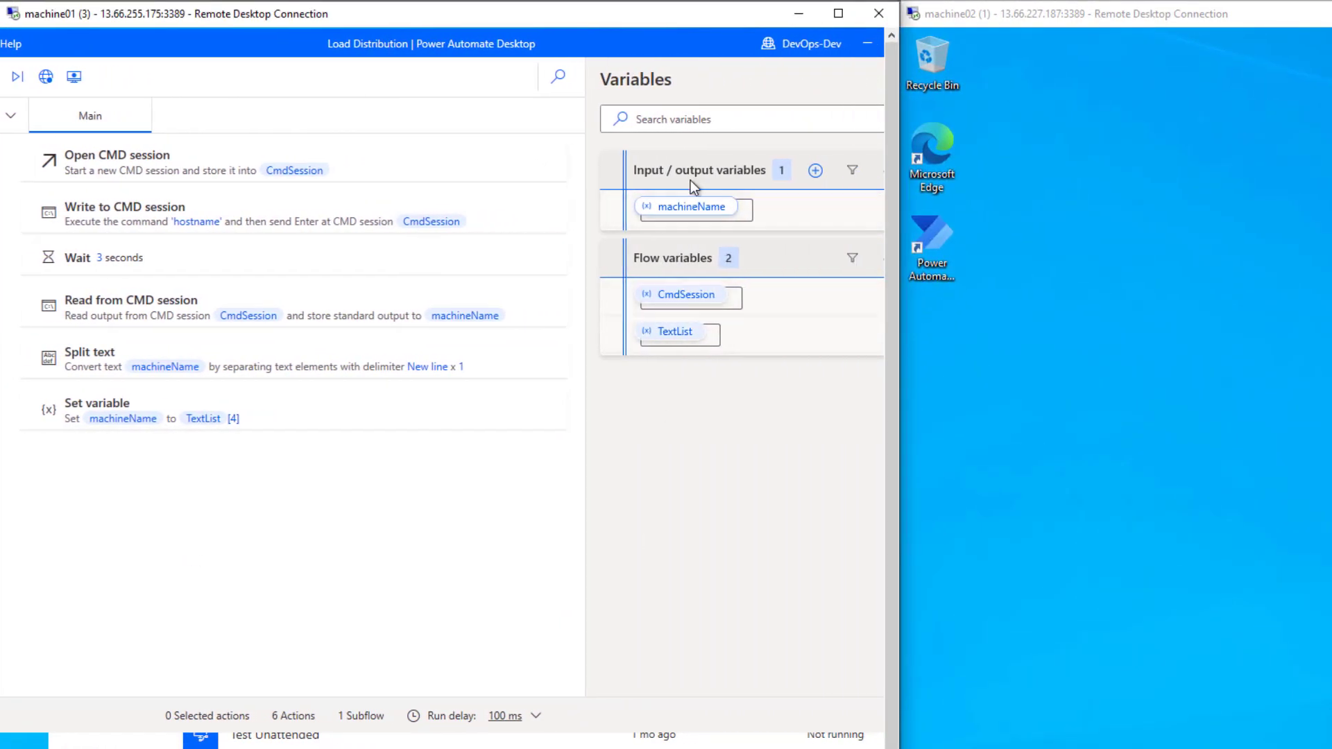
pyautogui.moveTo(558, 748); pyautogui.dragTo(481, 748)
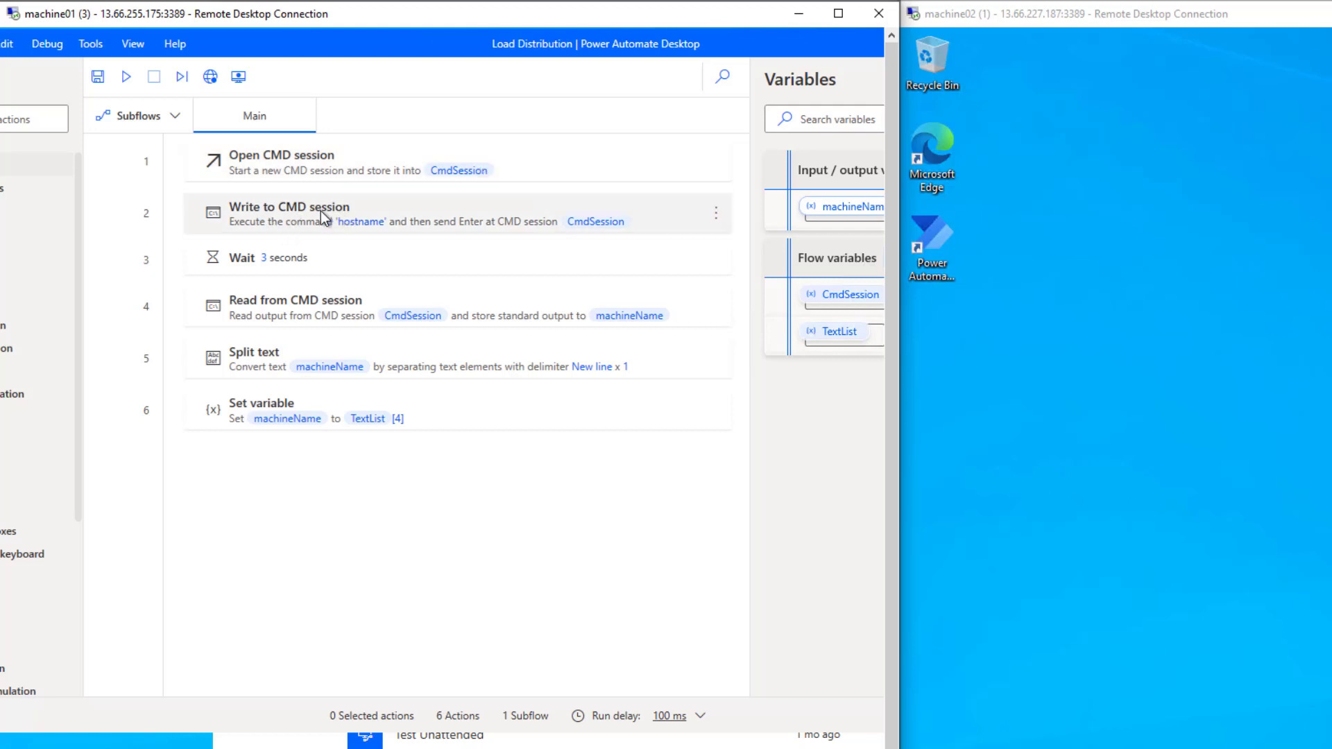
# Step: Review the parameters of the Write to CMD session and Read from CMD session actions without changing them
pyautogui.doubleClick(439, 222)
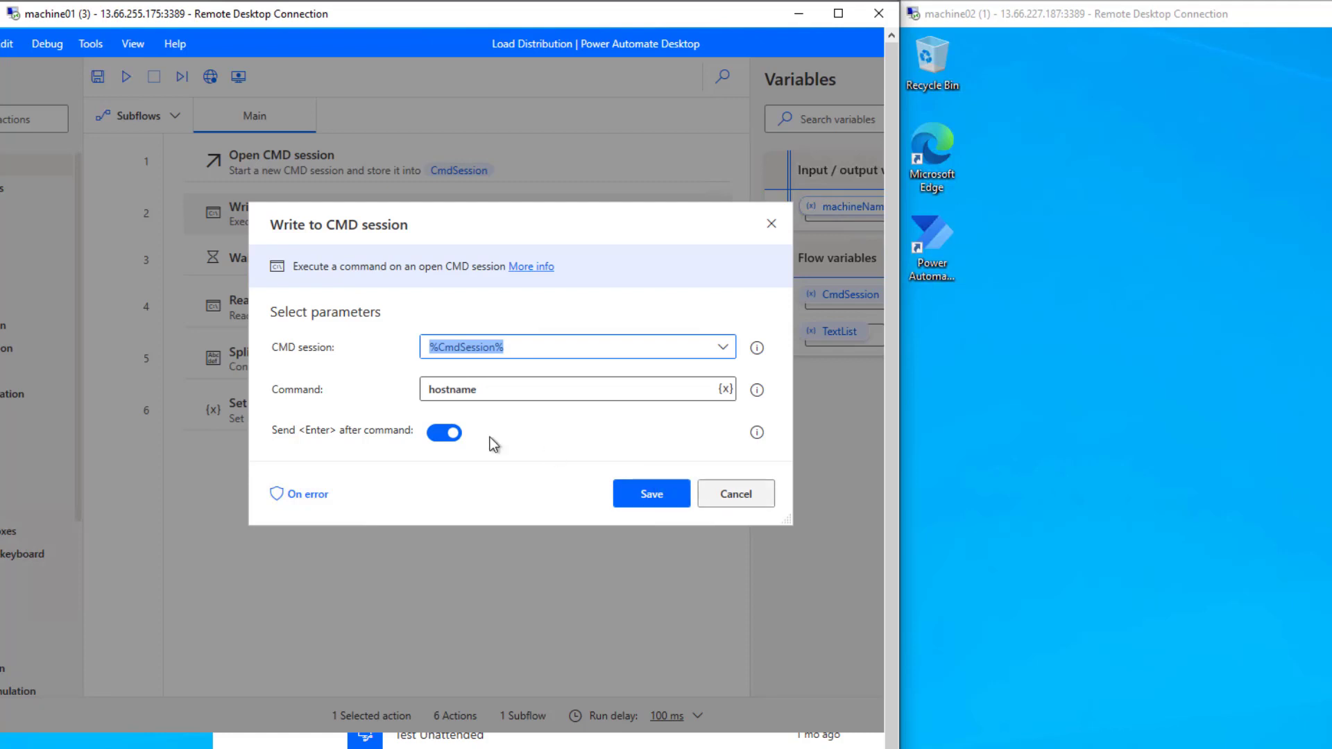
pyautogui.click(736, 493)
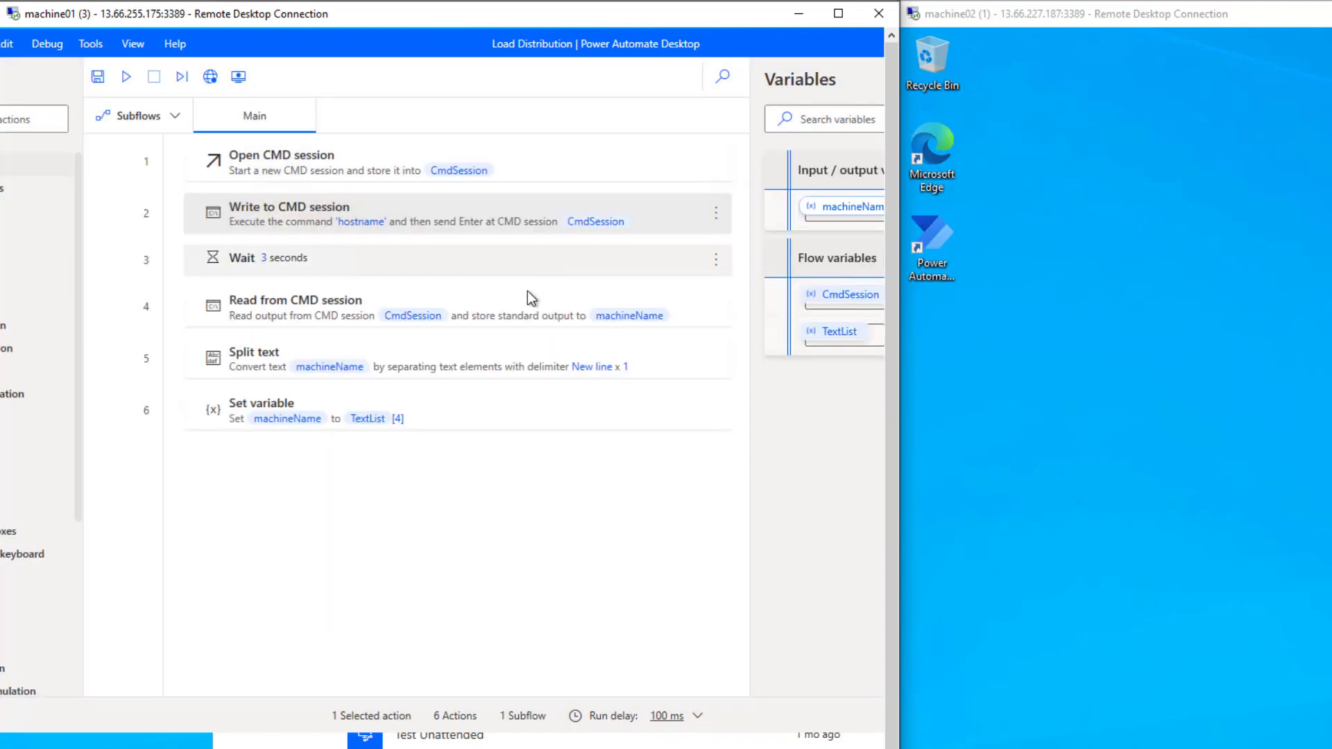
pyautogui.click(504, 314)
pyautogui.doubleClick(502, 311)
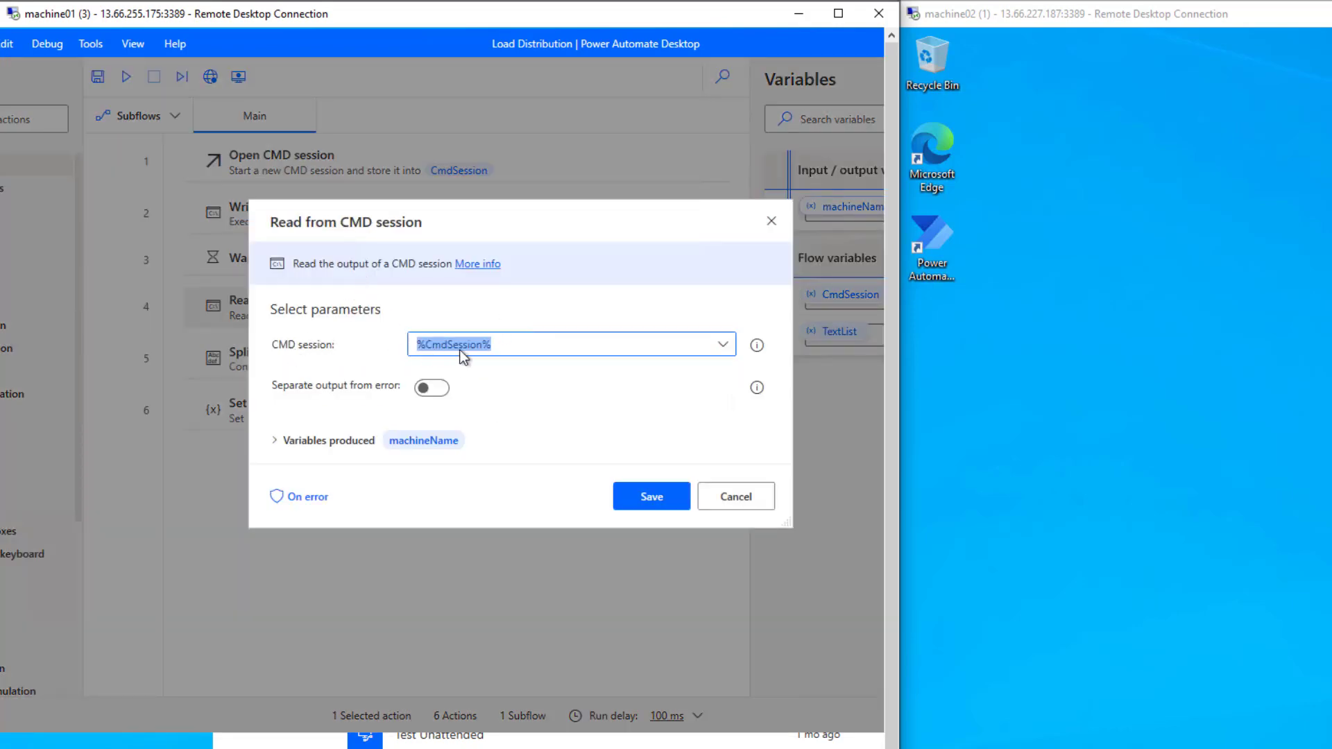
pyautogui.click(741, 501)
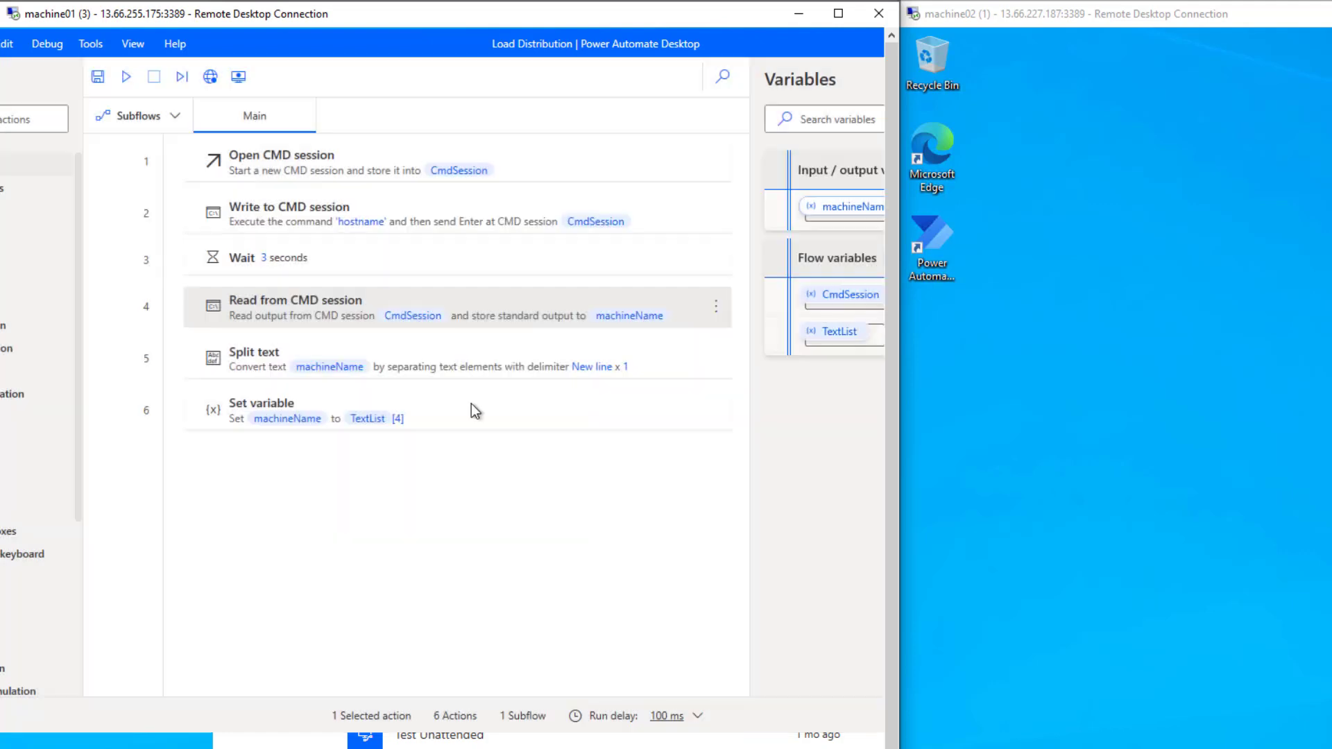
# Step: Review the parameters of the Split text and Set variable actions without changing them
pyautogui.doubleClick(439, 366)
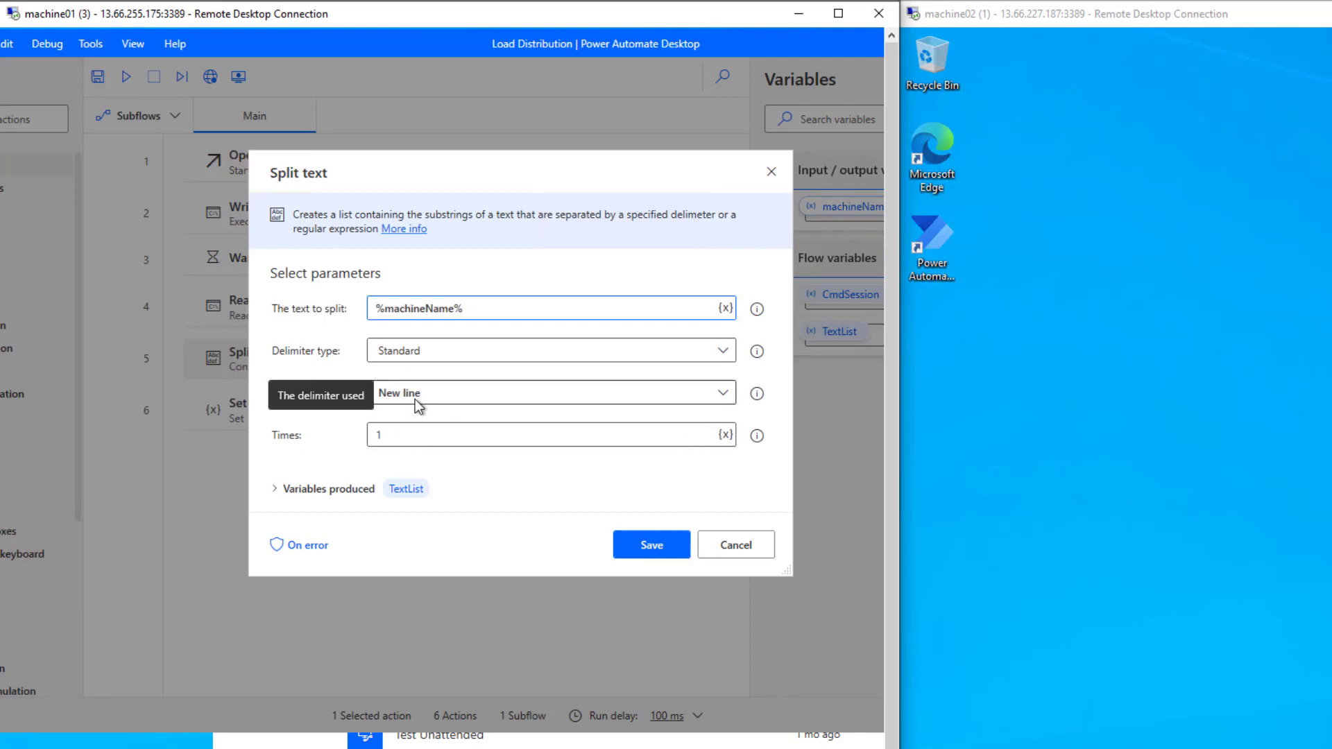
pyautogui.click(725, 544)
pyautogui.doubleClick(434, 416)
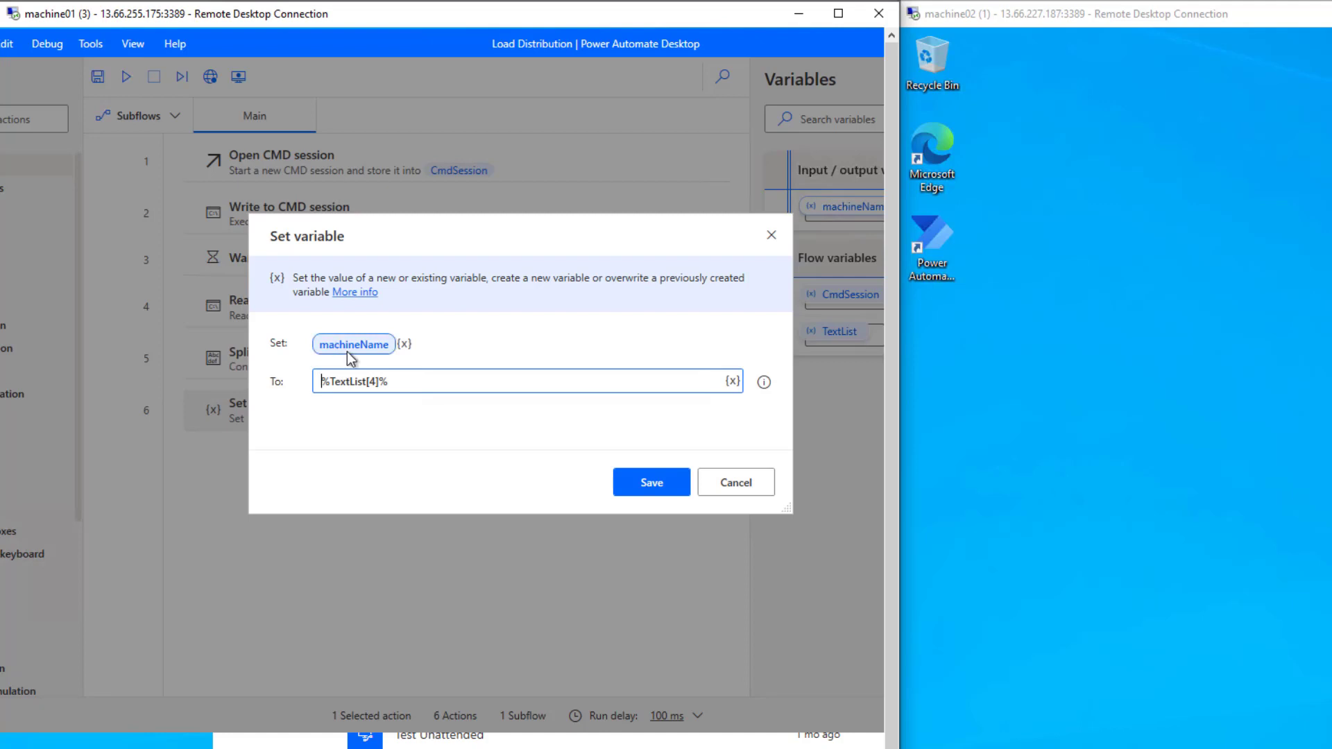
pyautogui.click(713, 489)
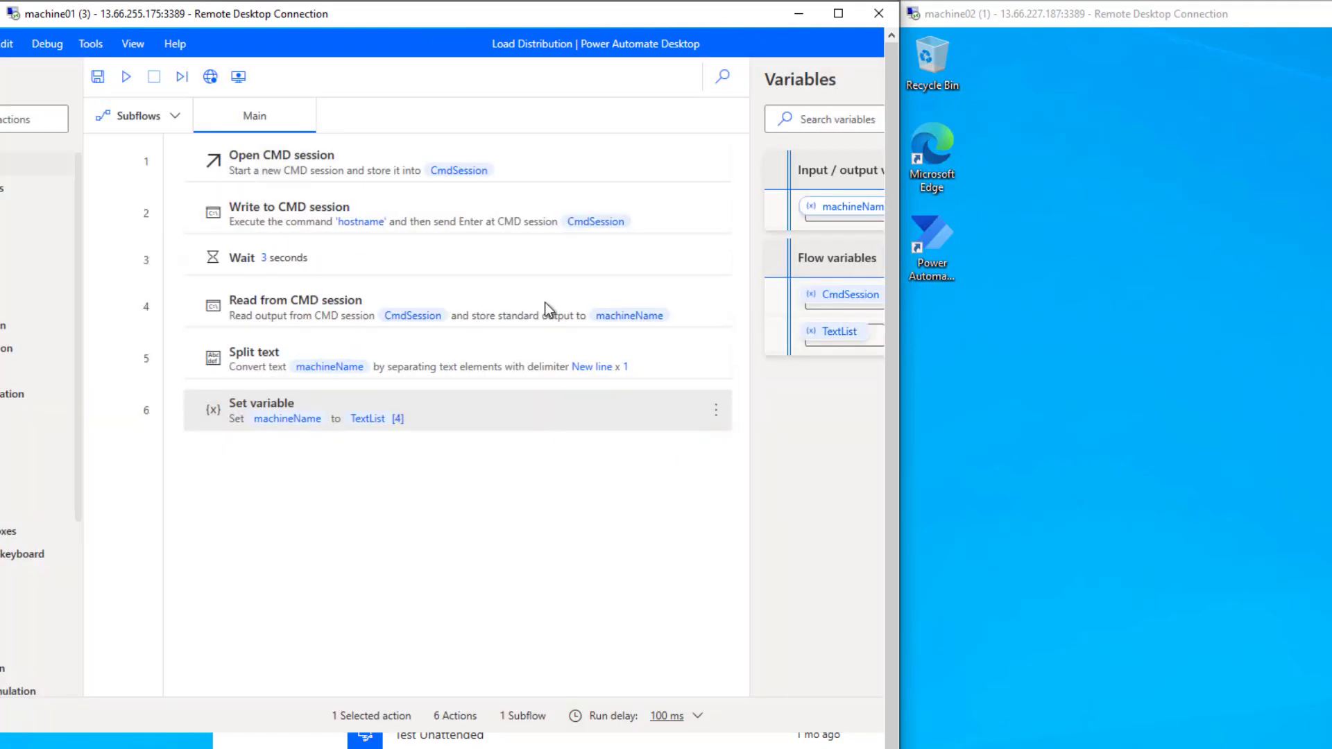
# Step: Close the Load Distribution flow designer and the Power Automate Desktop console on machine01
pyautogui.doubleClick(733, 41)
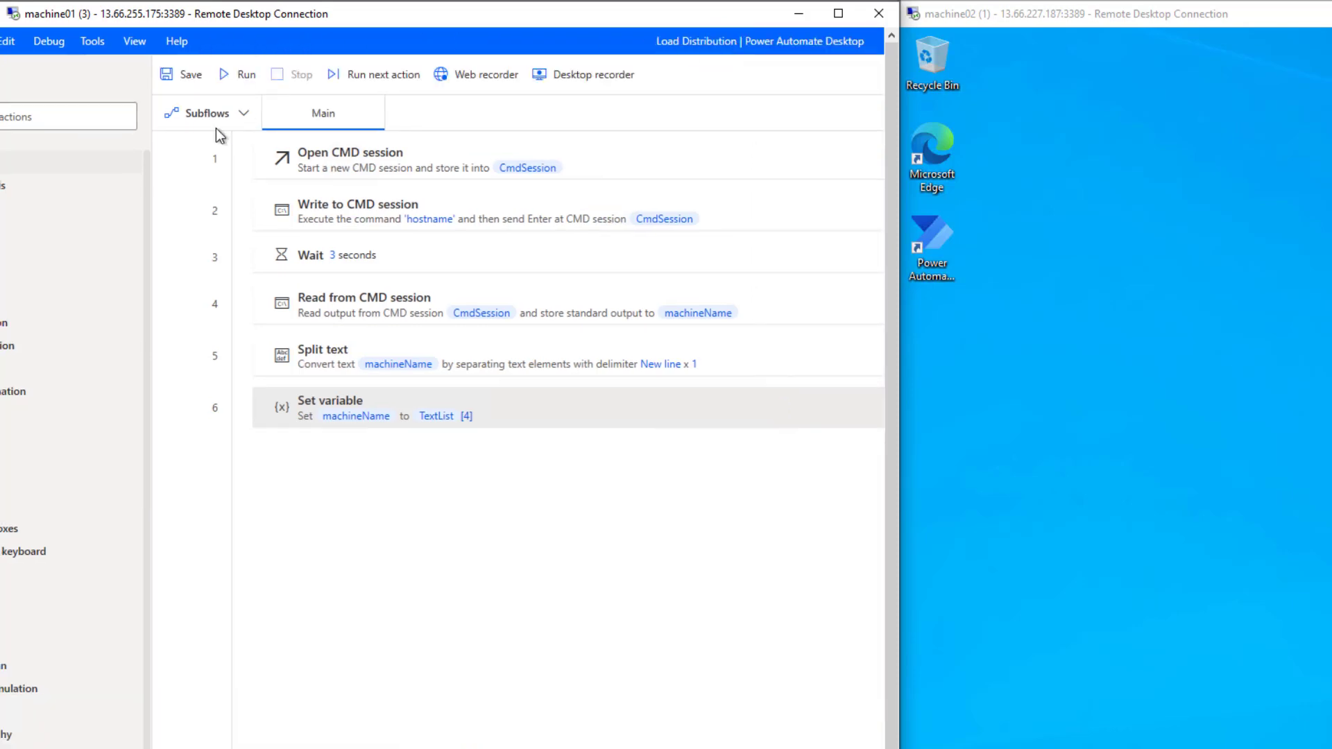
pyautogui.moveTo(242, 111); pyautogui.dragTo(289, 125)
pyautogui.moveTo(663, 118); pyautogui.dragTo(533, 129)
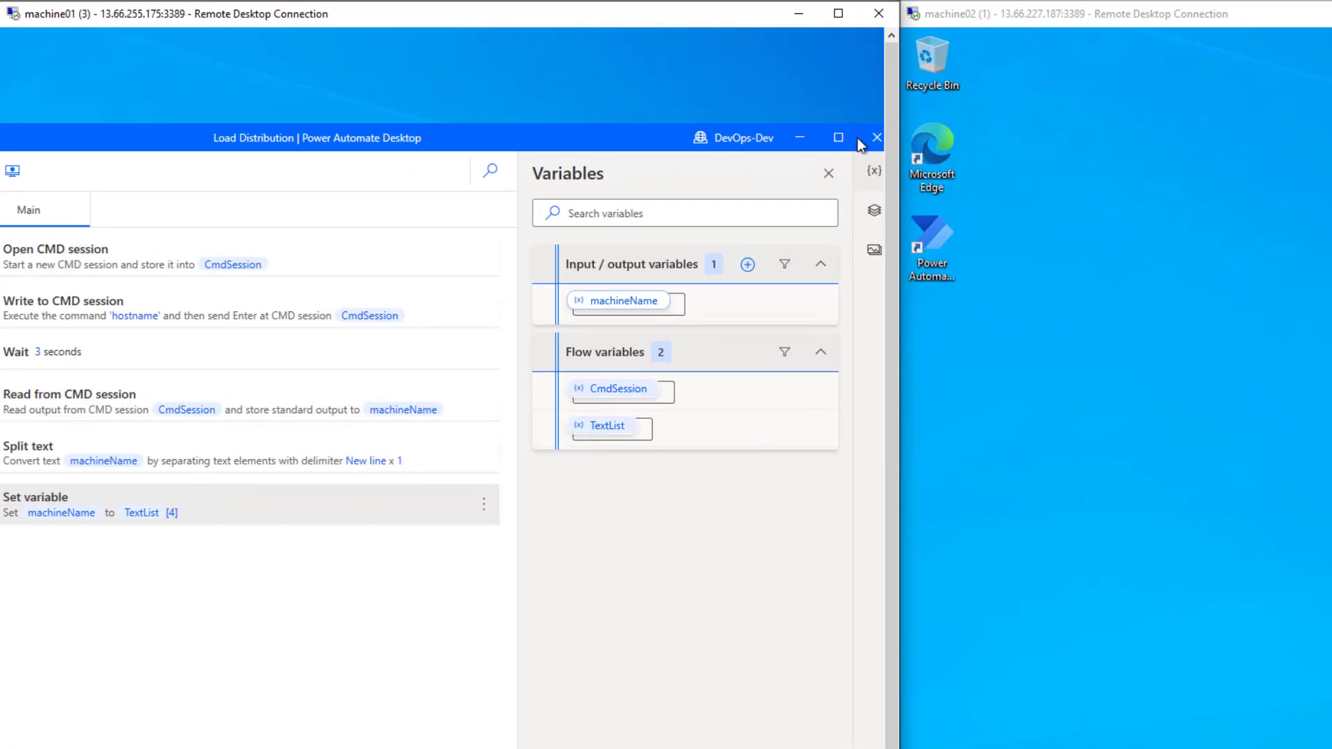
pyautogui.click(874, 137)
pyautogui.moveTo(677, 159); pyautogui.dragTo(470, 166)
pyautogui.moveTo(605, 156); pyautogui.dragTo(437, 162)
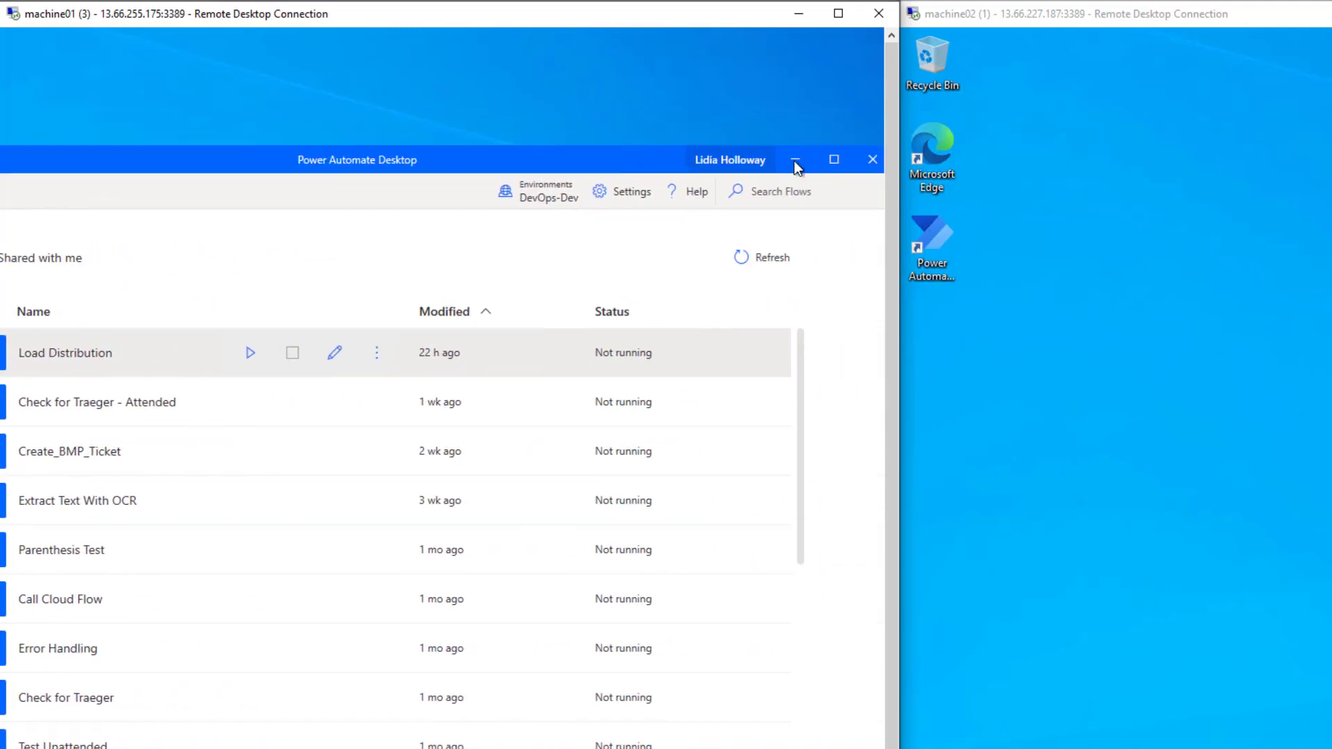
pyautogui.click(872, 161)
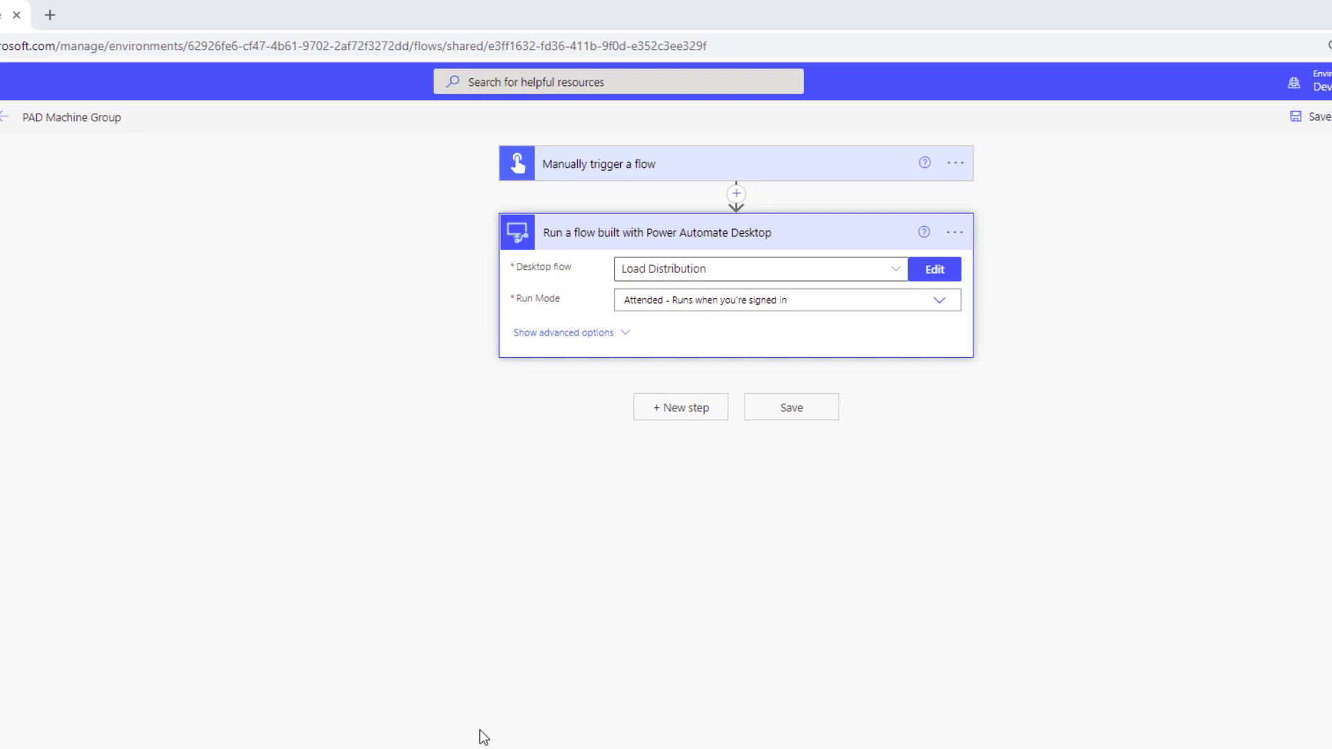
pyautogui.click(945, 233)
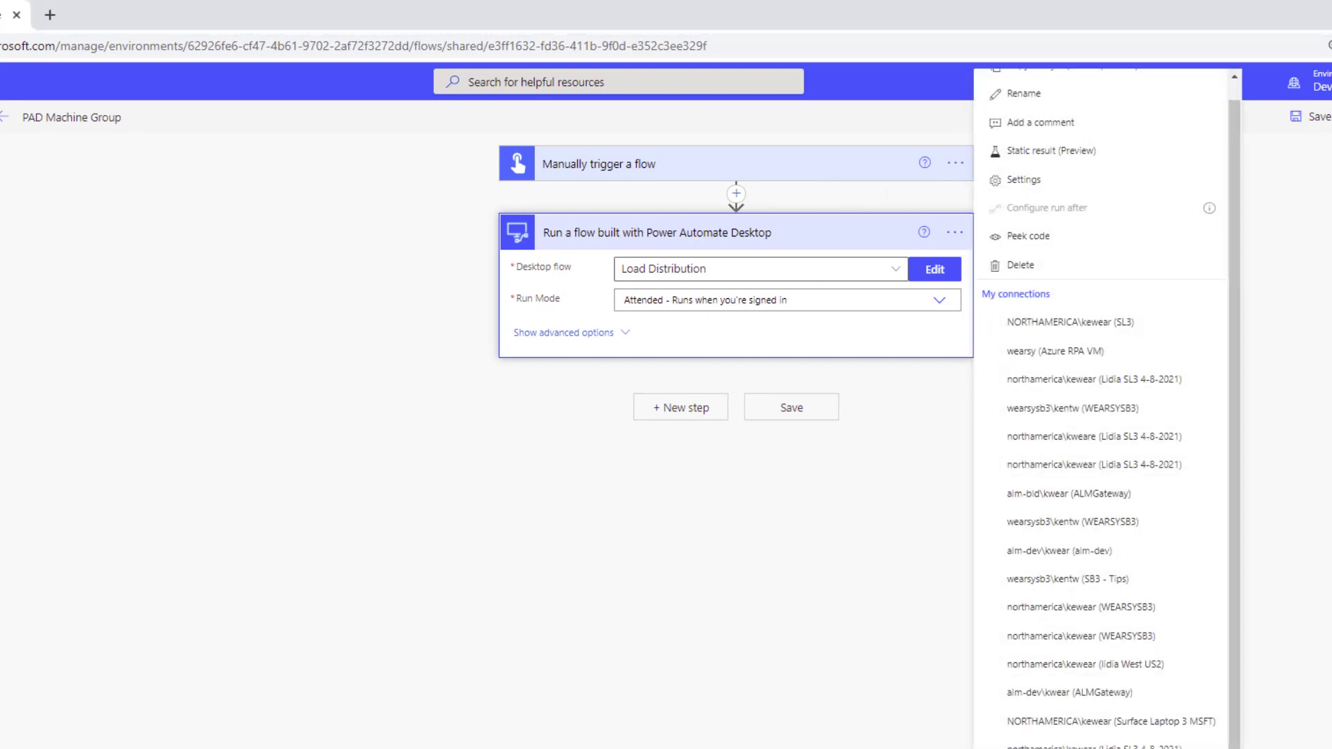
pyautogui.click(1041, 748)
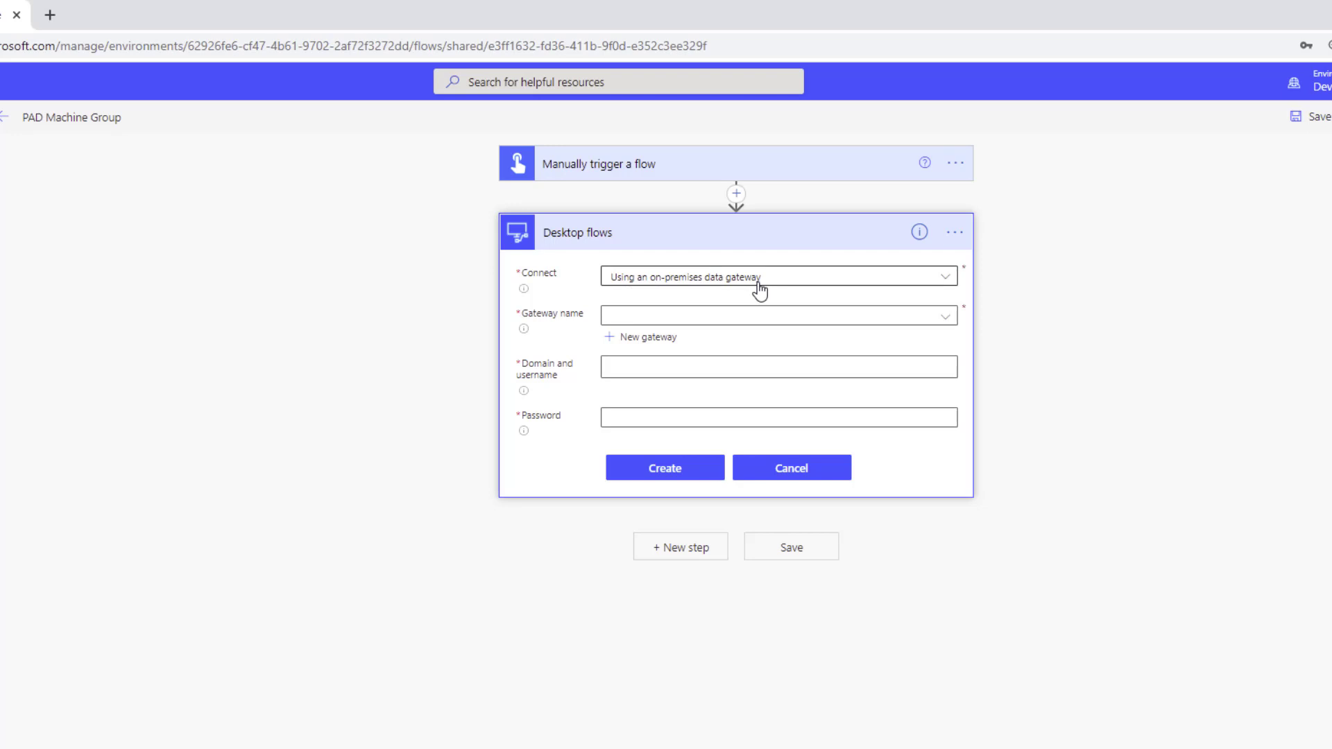
pyautogui.click(946, 277)
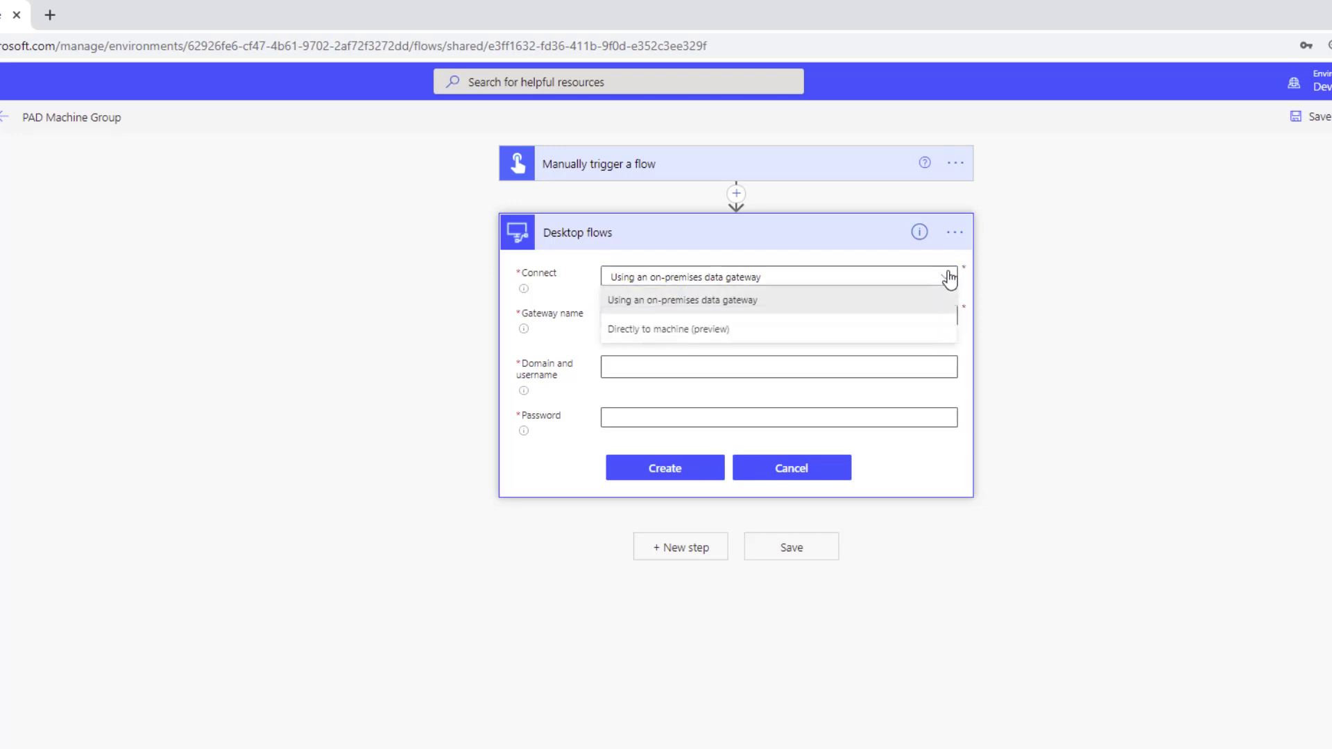
pyautogui.click(689, 330)
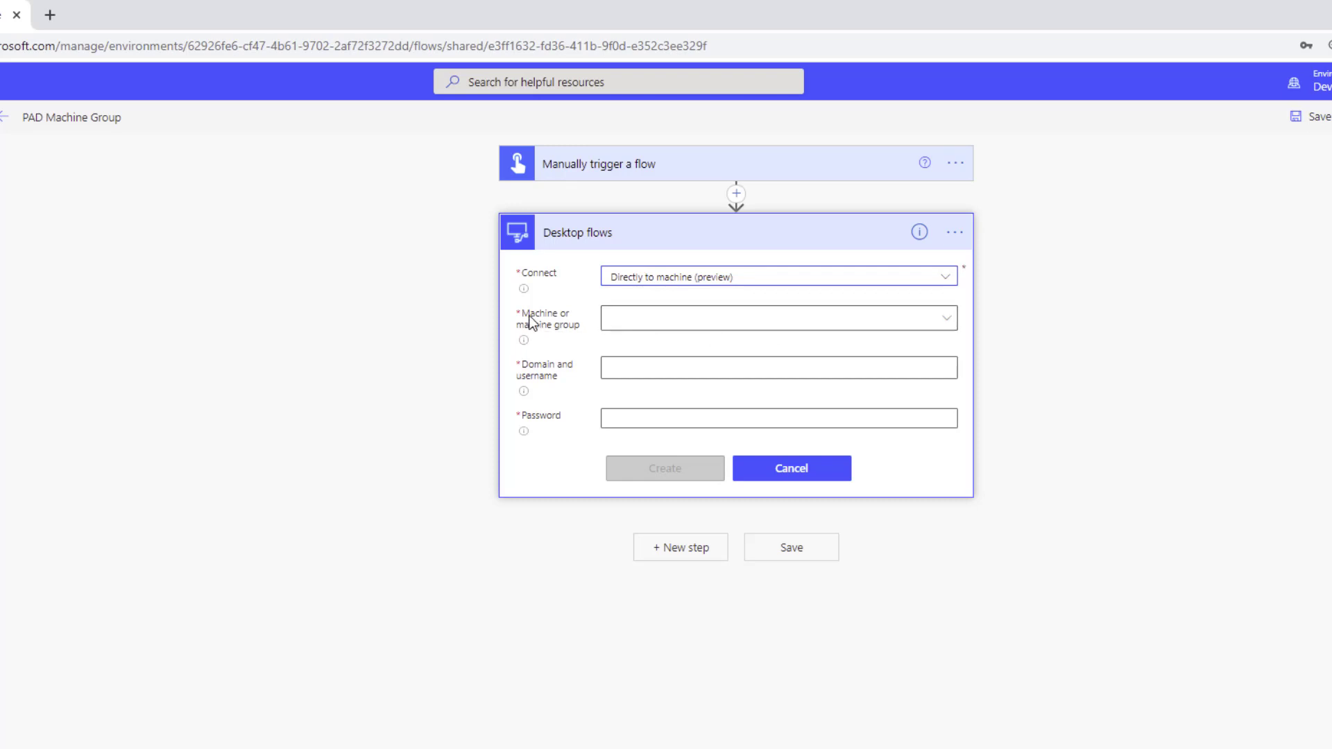
pyautogui.click(947, 323)
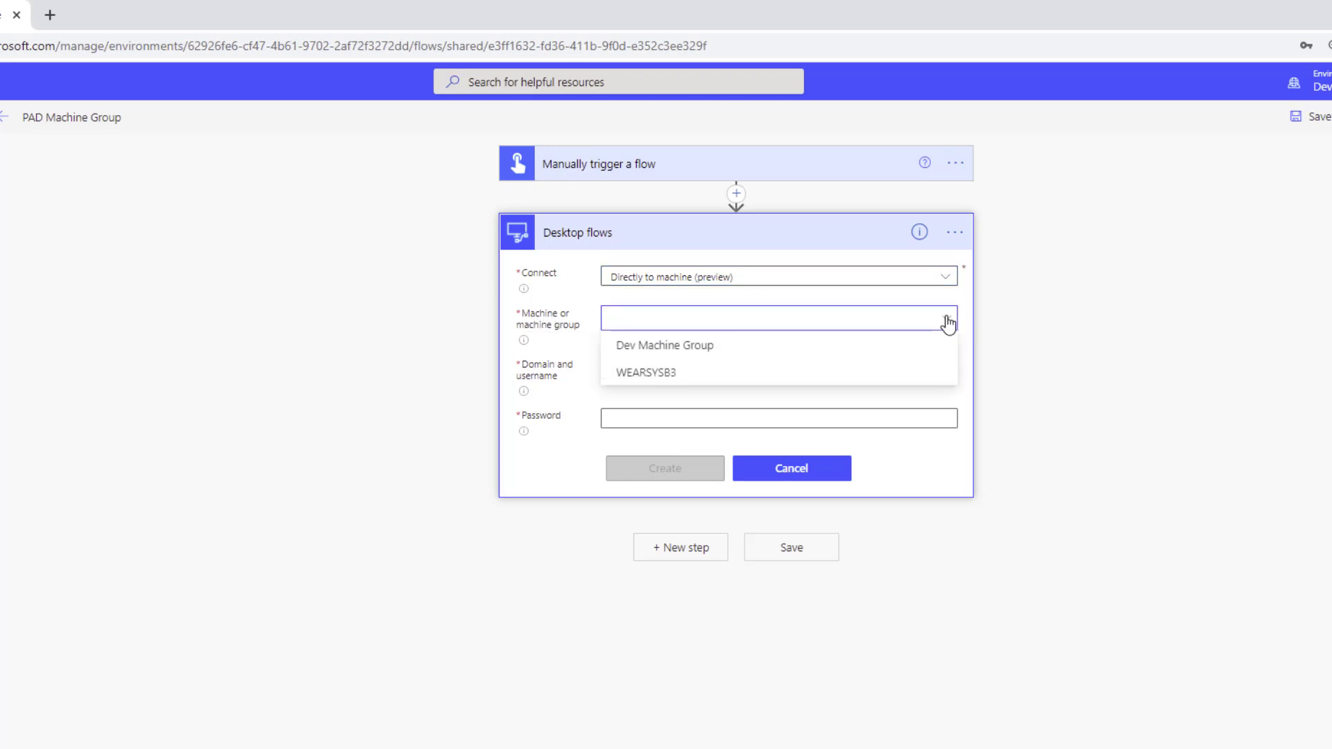
pyautogui.click(672, 351)
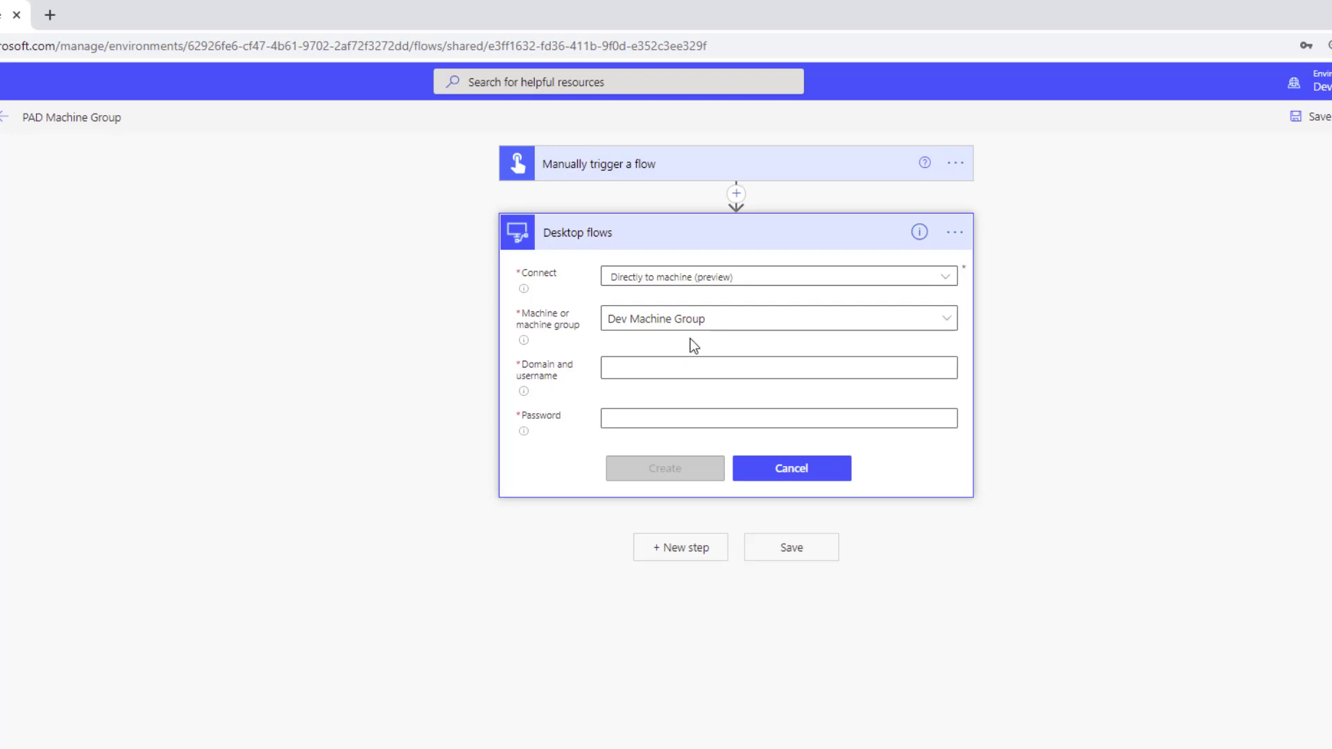
pyautogui.click(622, 419)
pyautogui.click(629, 356)
pyautogui.click(796, 471)
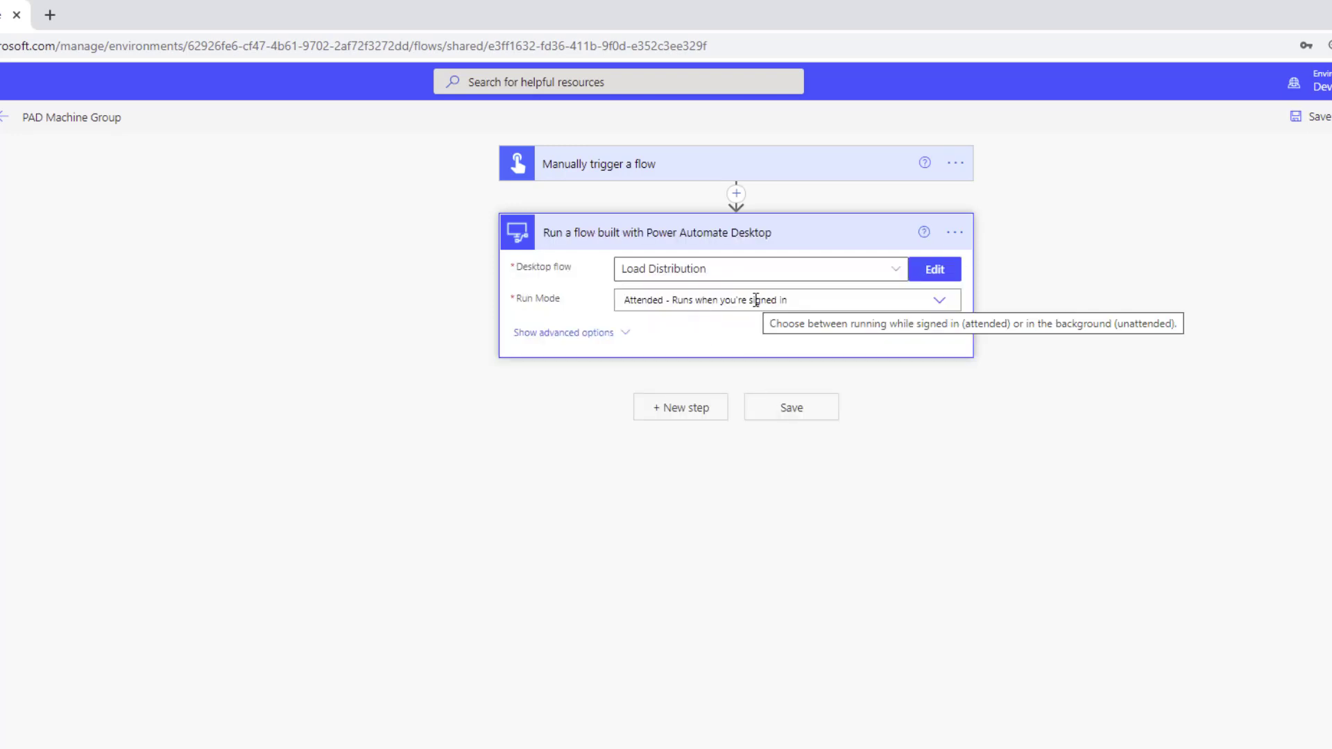
# Step: Return to the PAD Machine Group flow's details page and run the flow repeatedly in quick succession
pyautogui.click(5, 117)
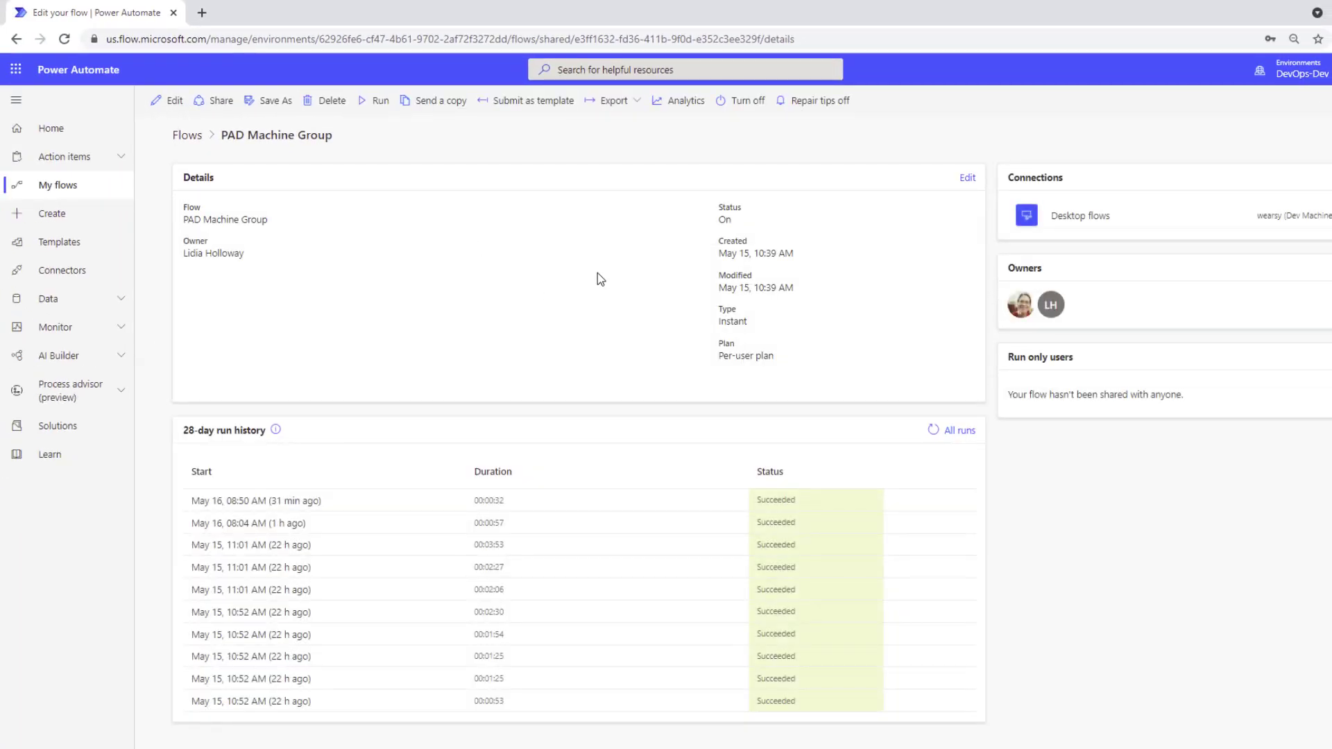
pyautogui.click(368, 102)
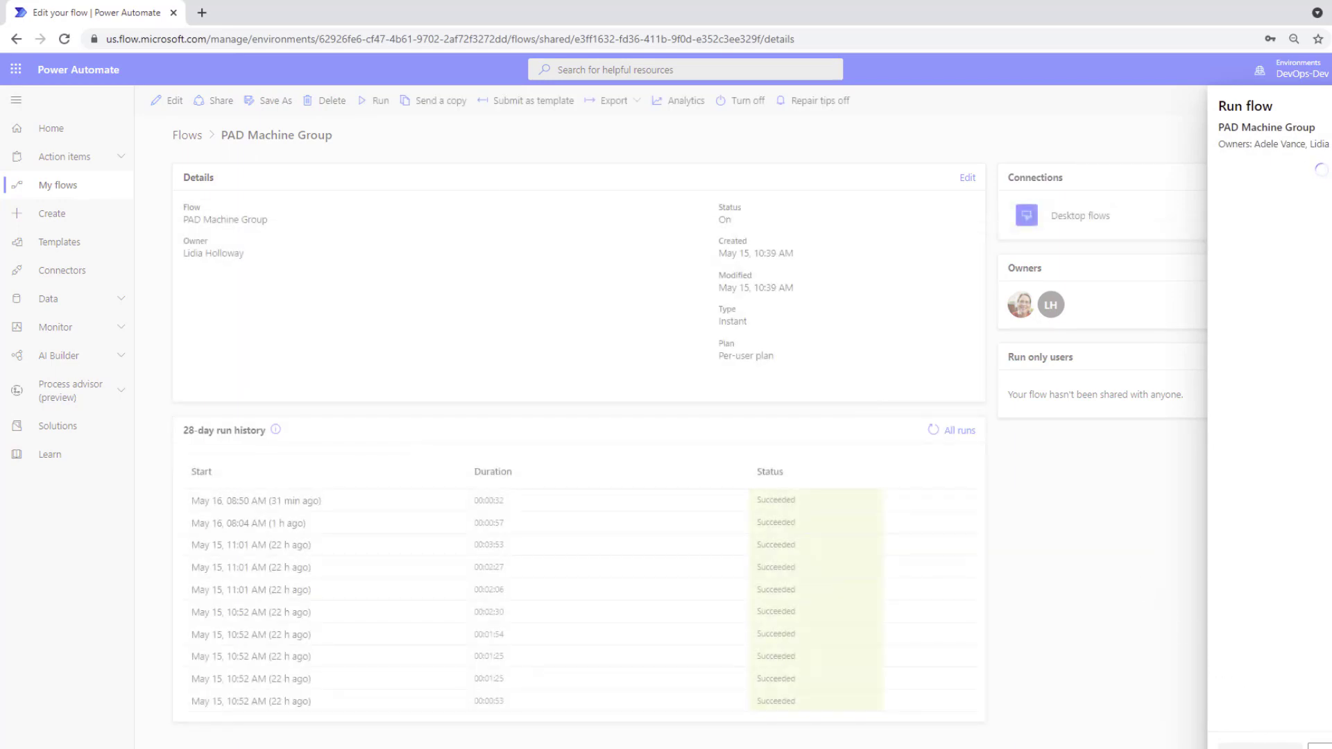
pyautogui.click(1251, 747)
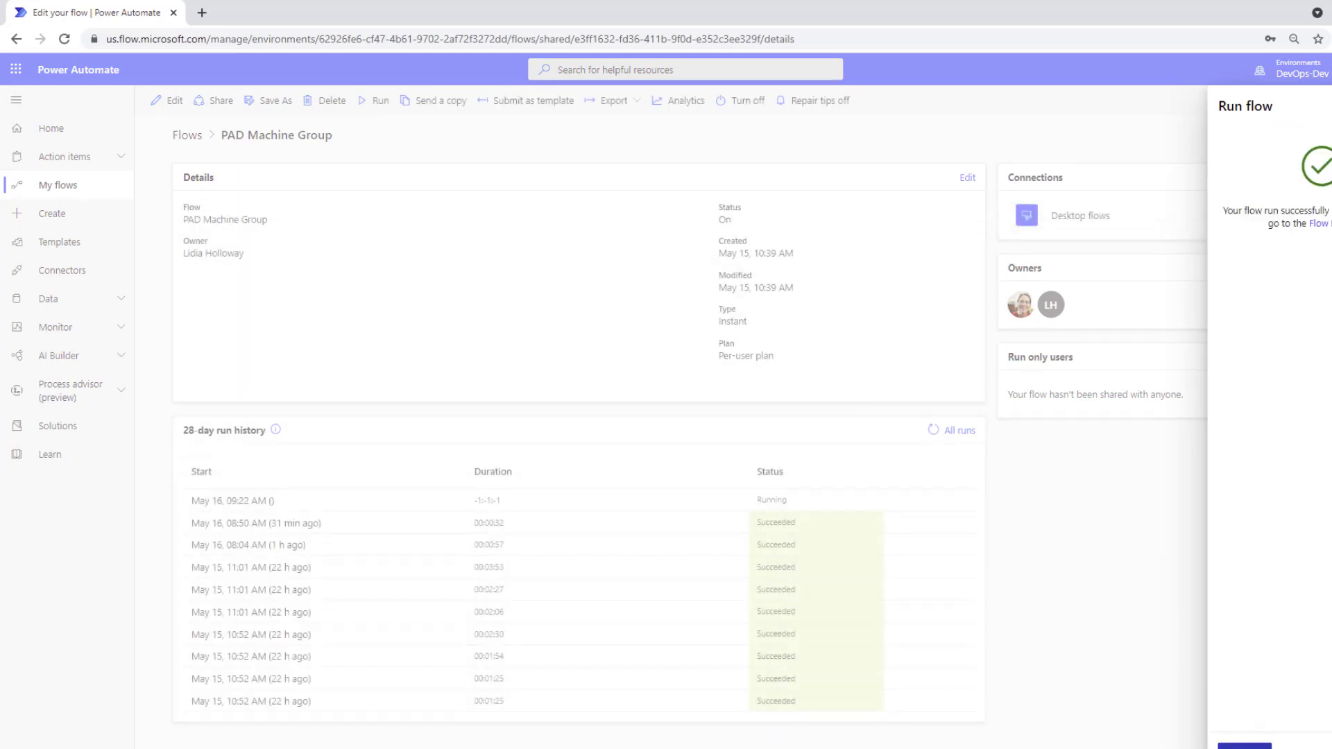
pyautogui.click(377, 101)
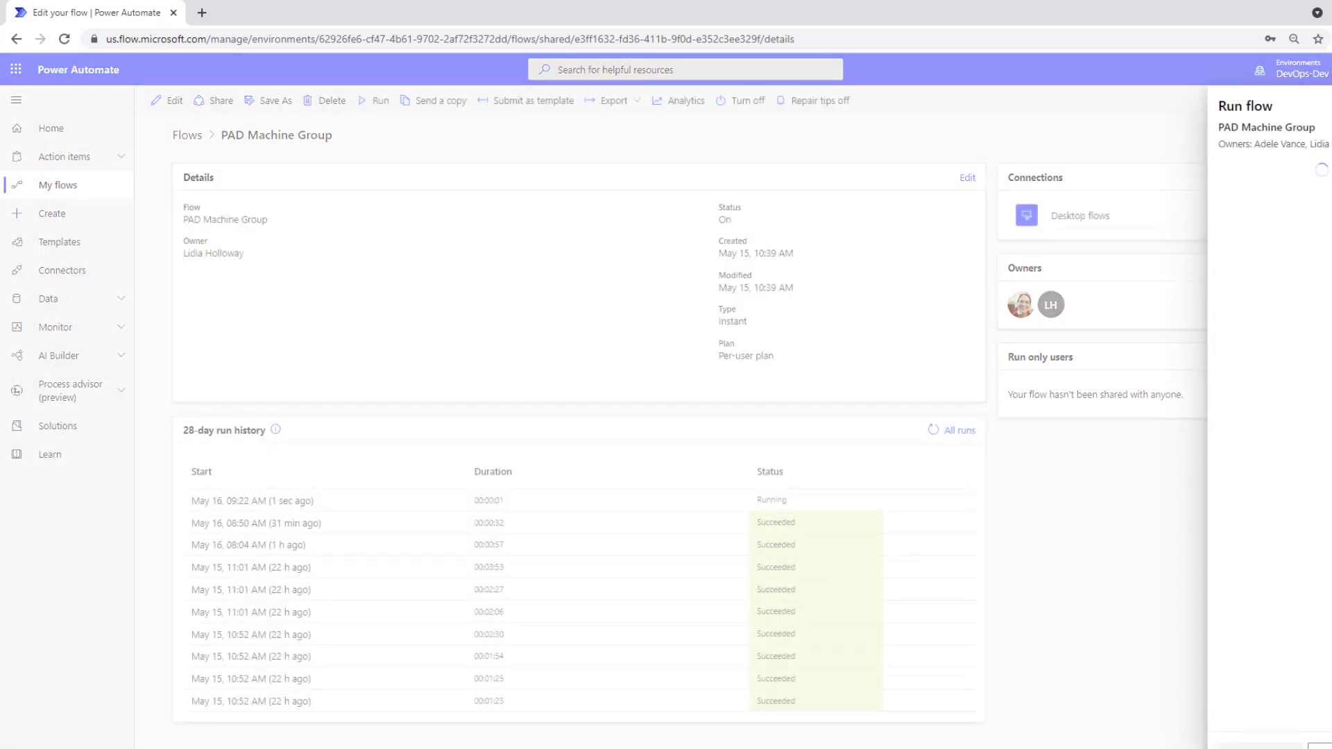
pyautogui.click(1245, 745)
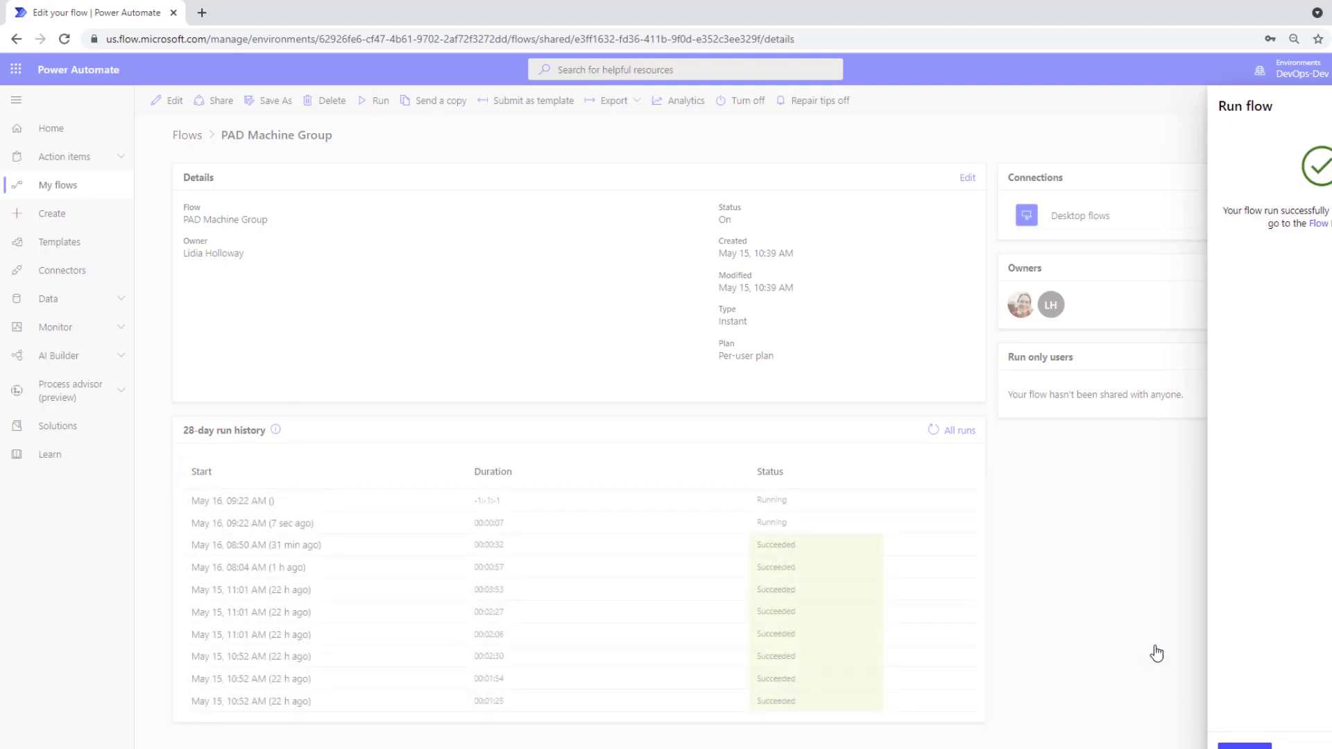
pyautogui.click(1245, 746)
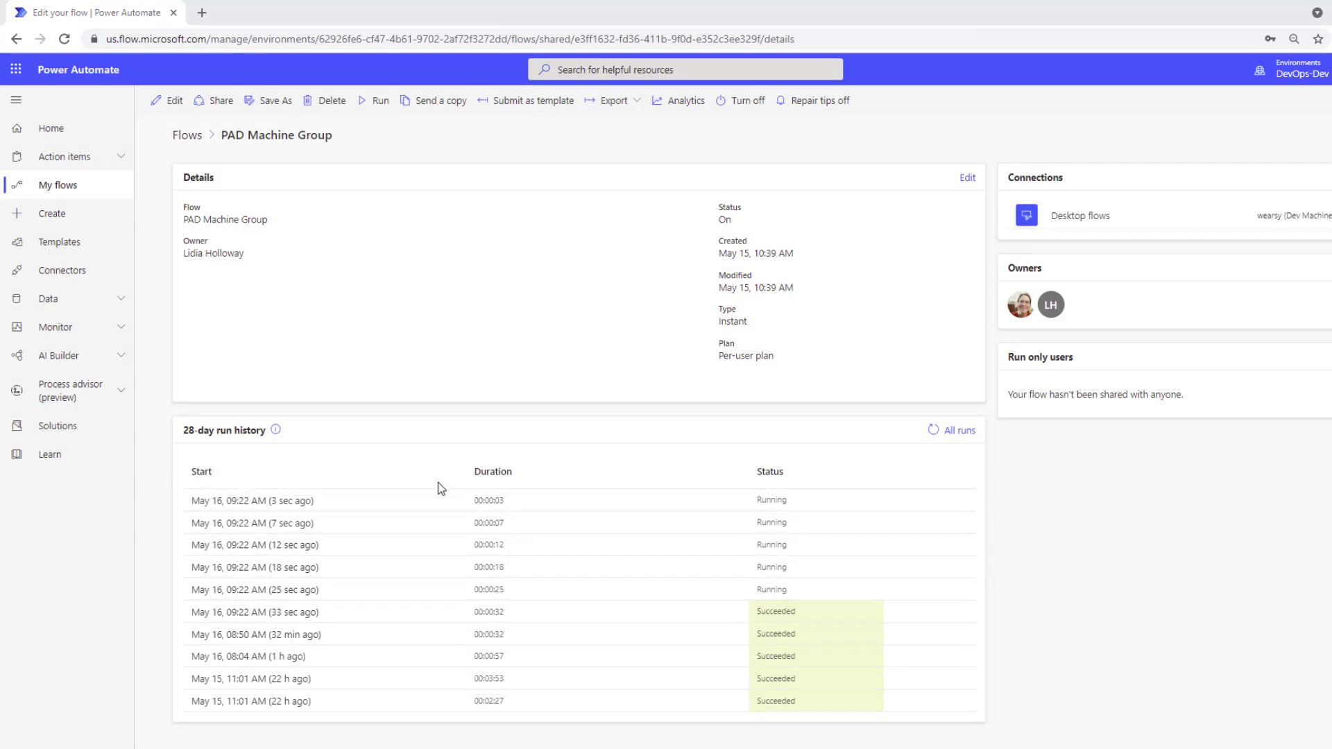
# Step: Open the Machines monitoring page in a new browser tab and switch to it
pyautogui.click(70, 328)
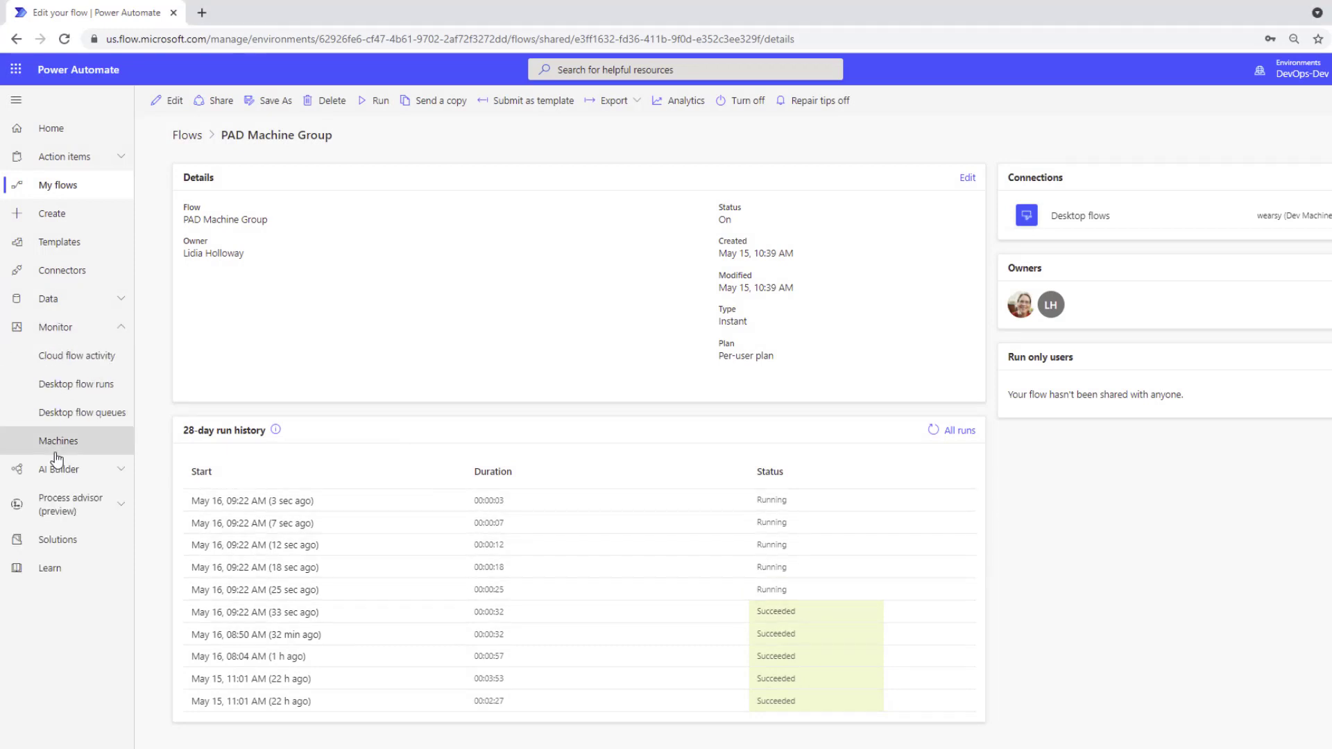
pyautogui.rightClick(63, 450)
pyautogui.click(94, 455)
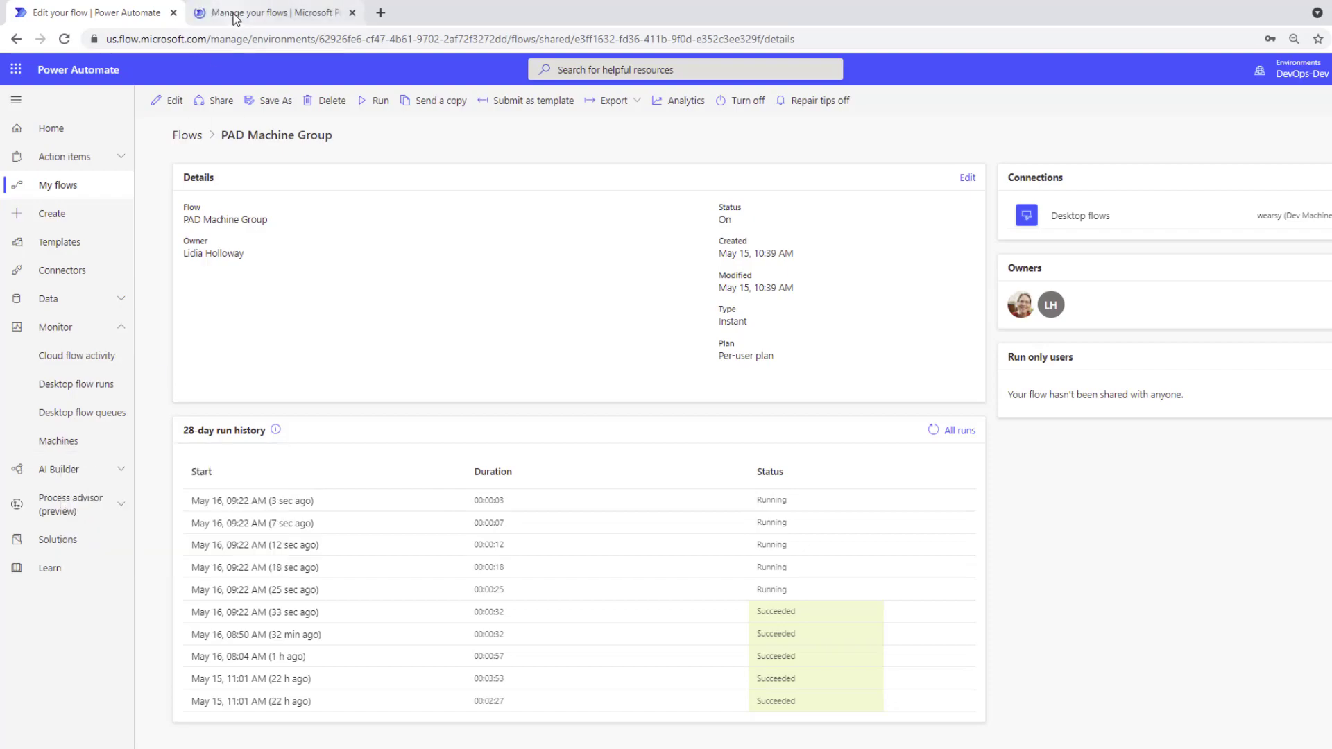
pyautogui.click(236, 15)
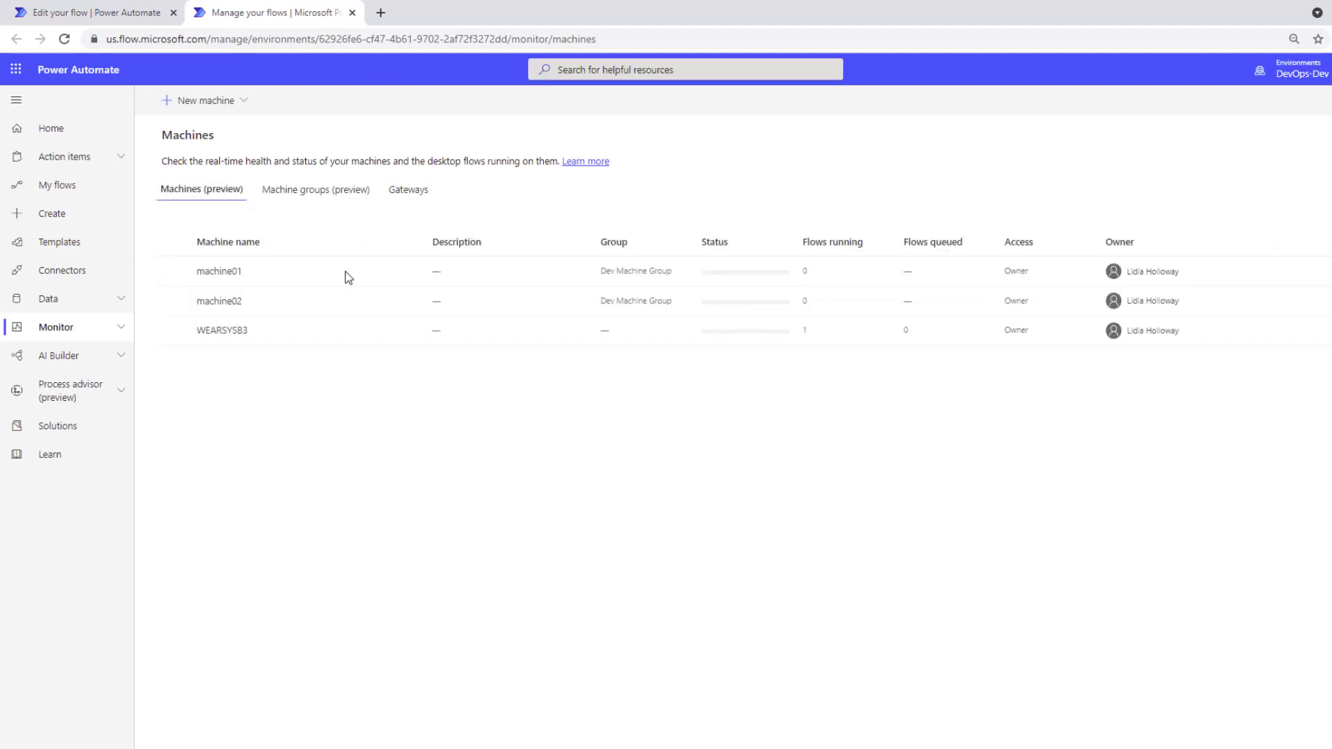
# Step: Open Dev Machine Group from the machine groups, refresh its runs overview, and view its run queue
pyautogui.click(304, 189)
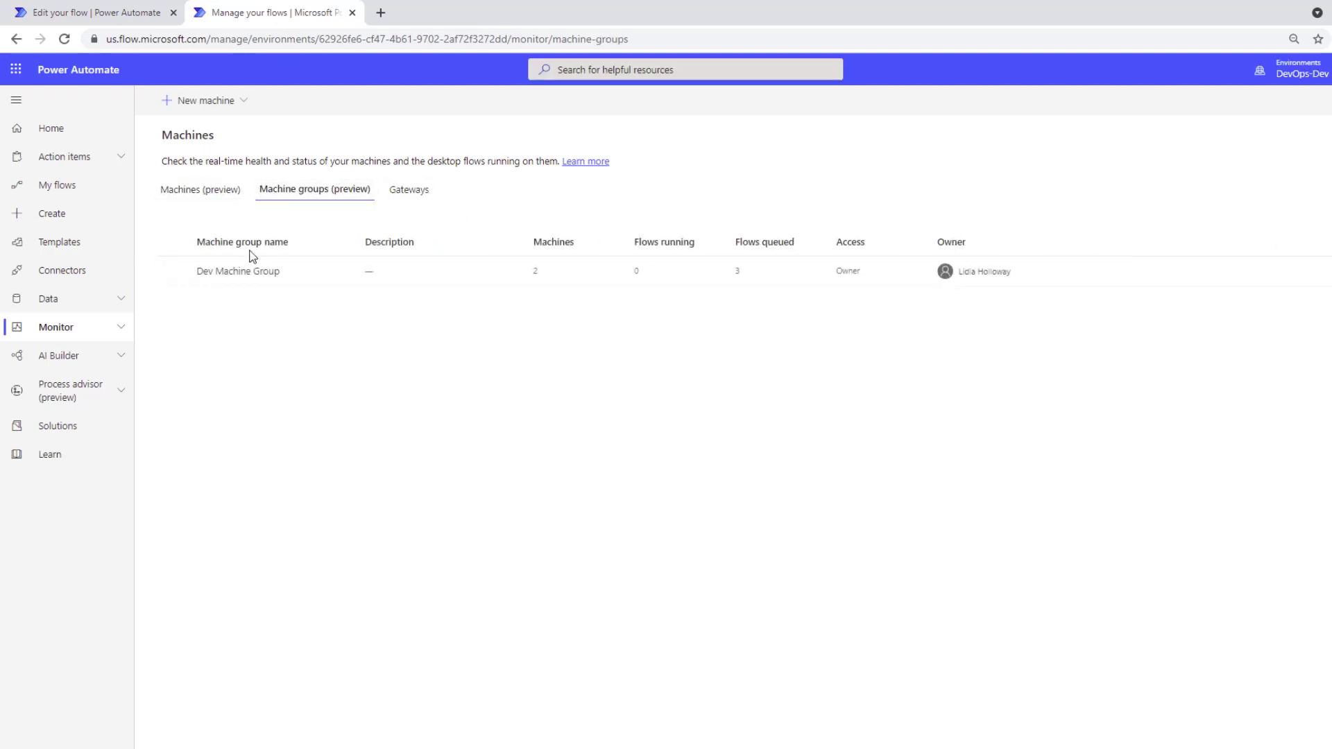
pyautogui.click(234, 272)
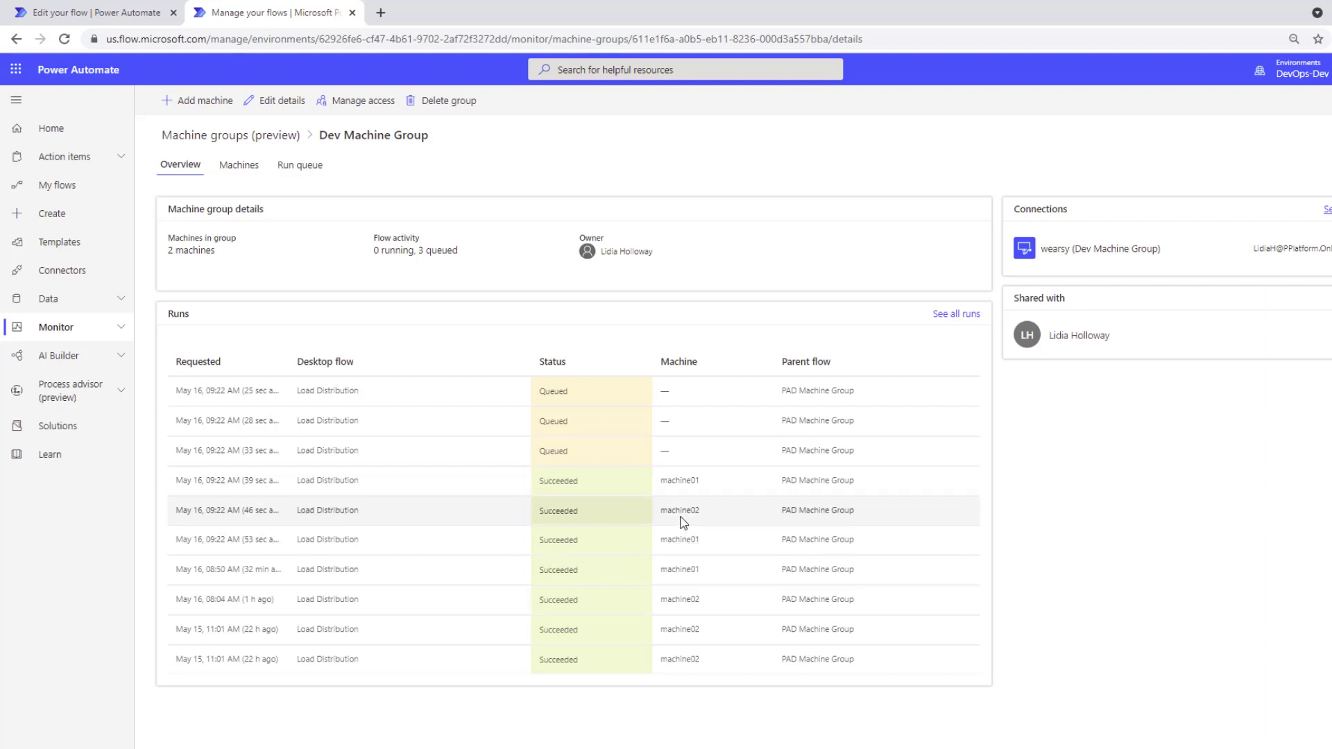
pyautogui.click(64, 39)
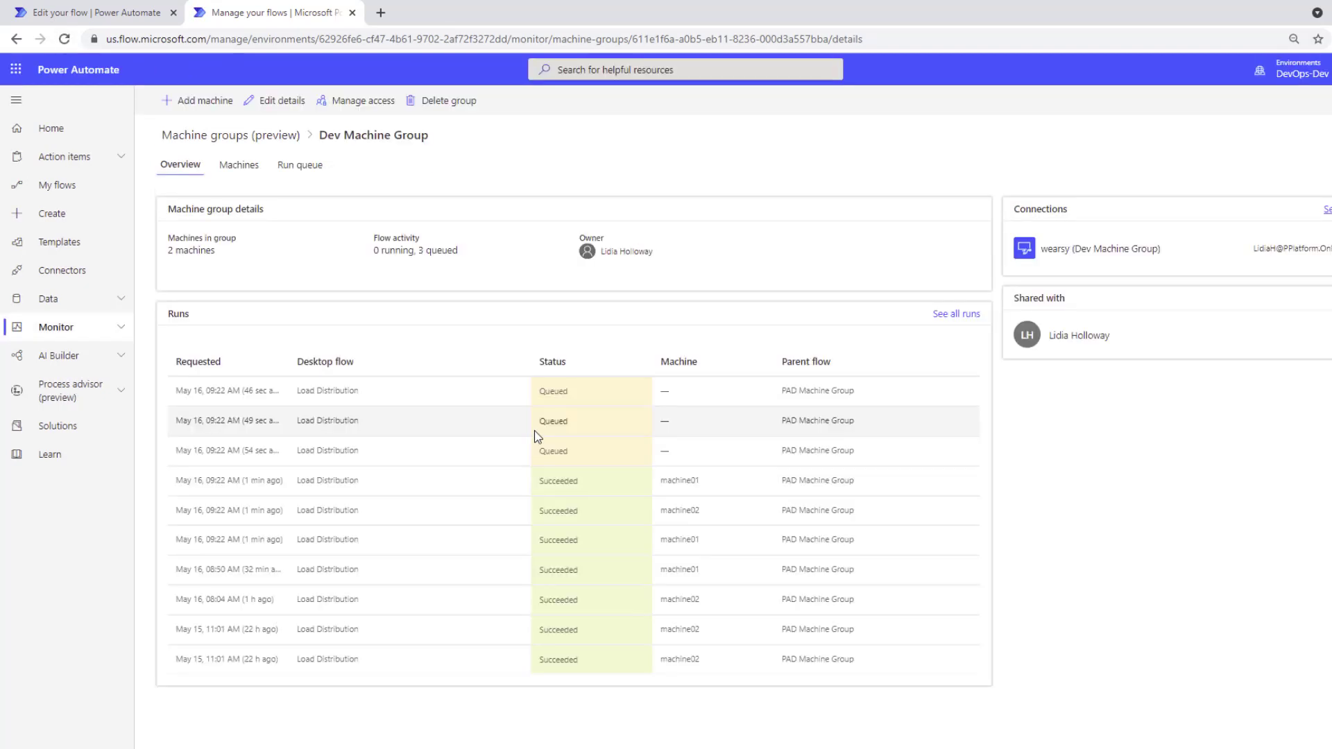
pyautogui.click(298, 166)
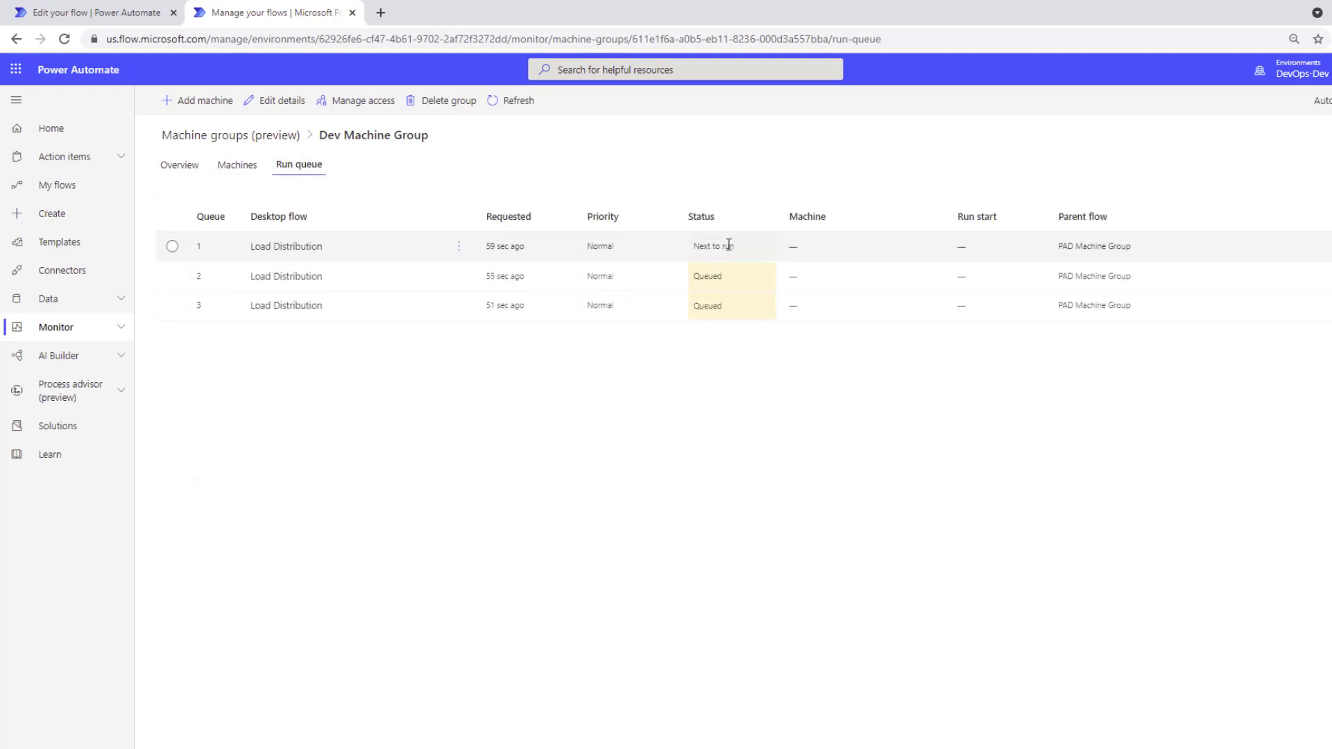
# Step: Return to Dev Machine Group's overview and reload it to check the status of the runs
pyautogui.click(178, 166)
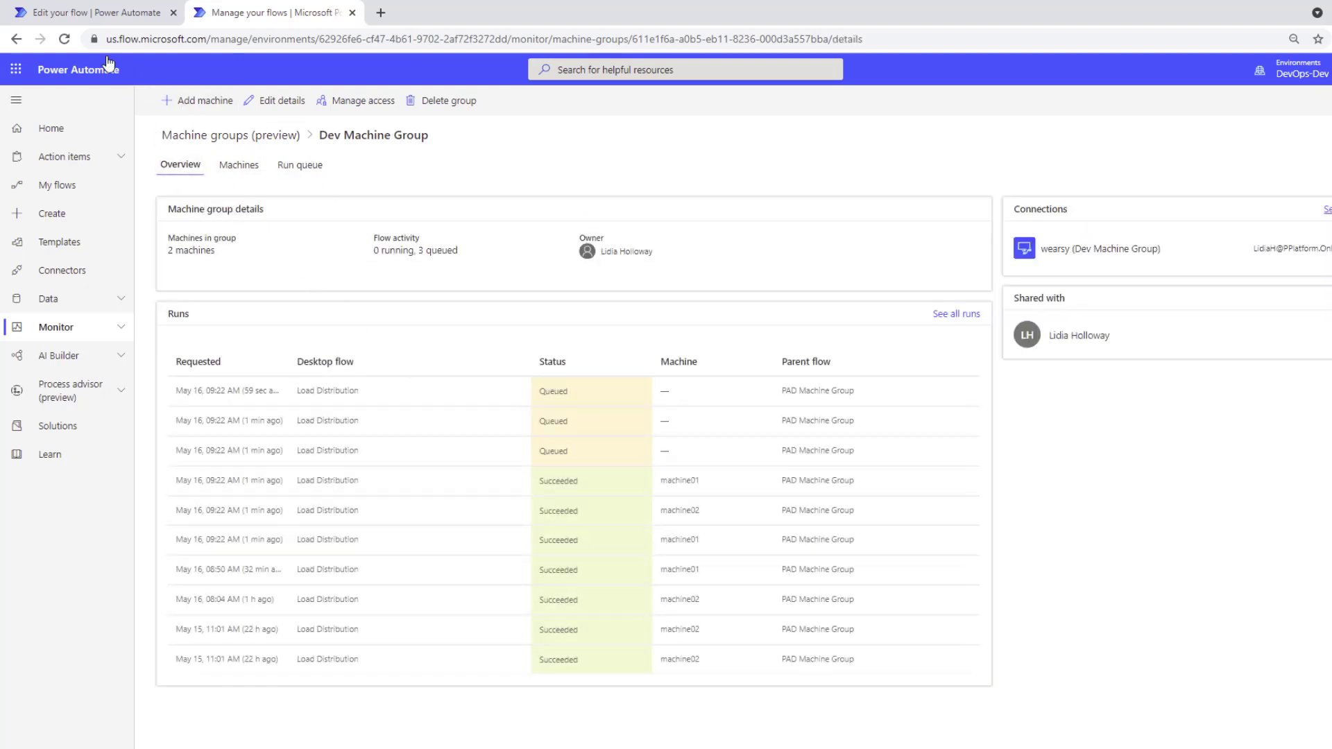
pyautogui.click(66, 42)
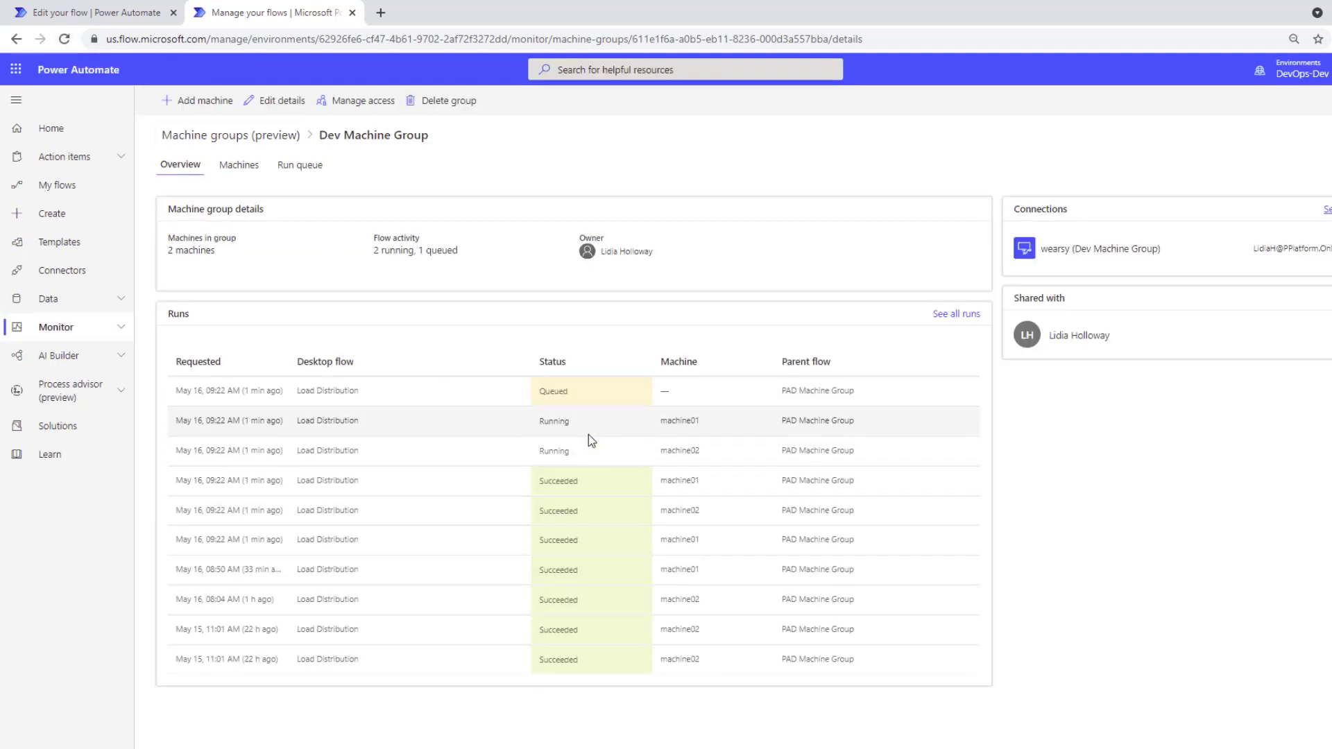
pyautogui.click(99, 333)
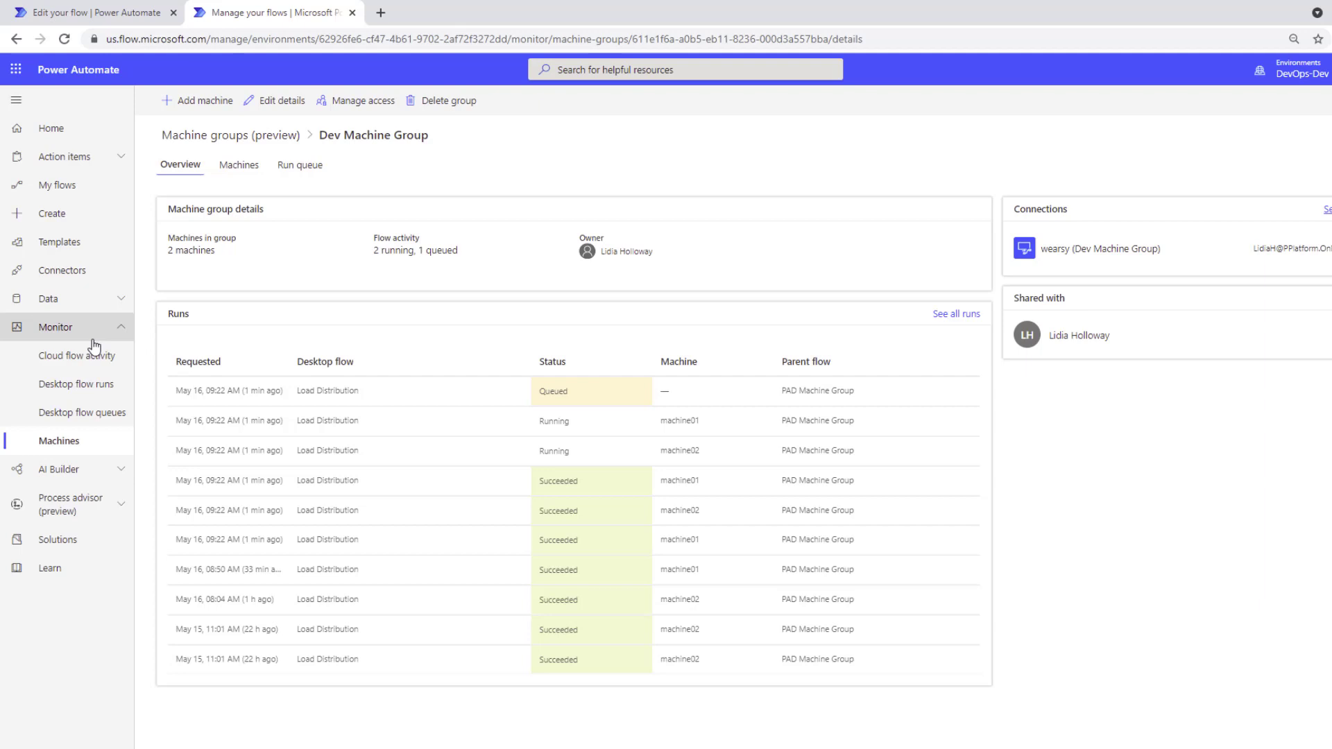
pyautogui.click(95, 333)
# Step: Open a Load Distribution run assigned to machine01 and view the output details of its Set variable action
pyautogui.click(228, 421)
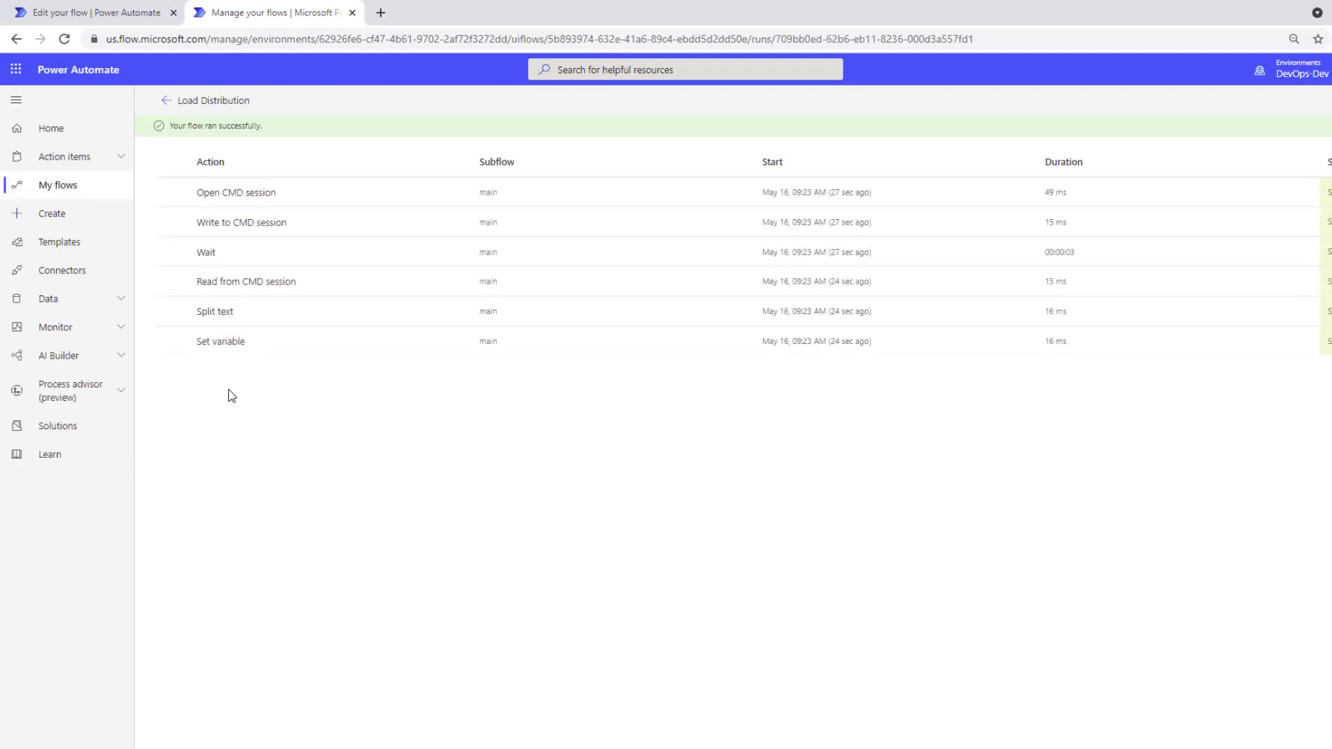
pyautogui.click(226, 346)
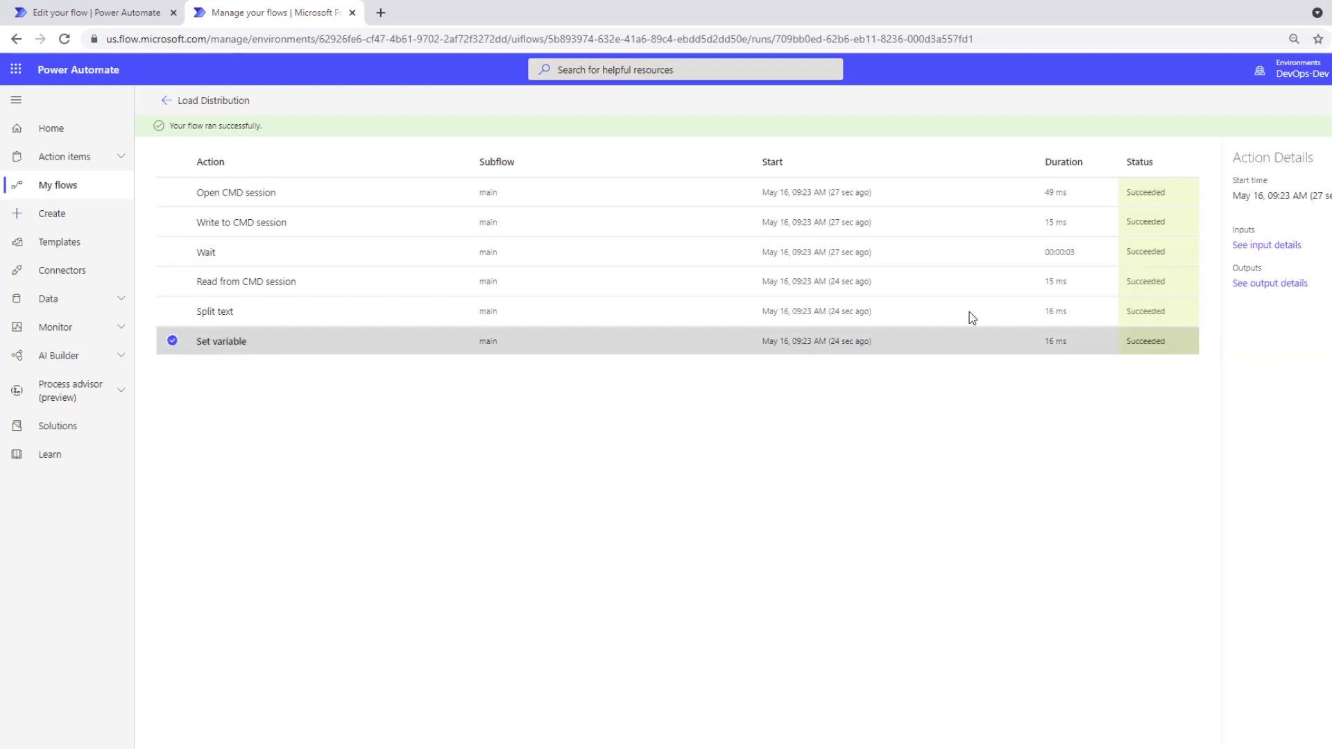
pyautogui.click(1274, 283)
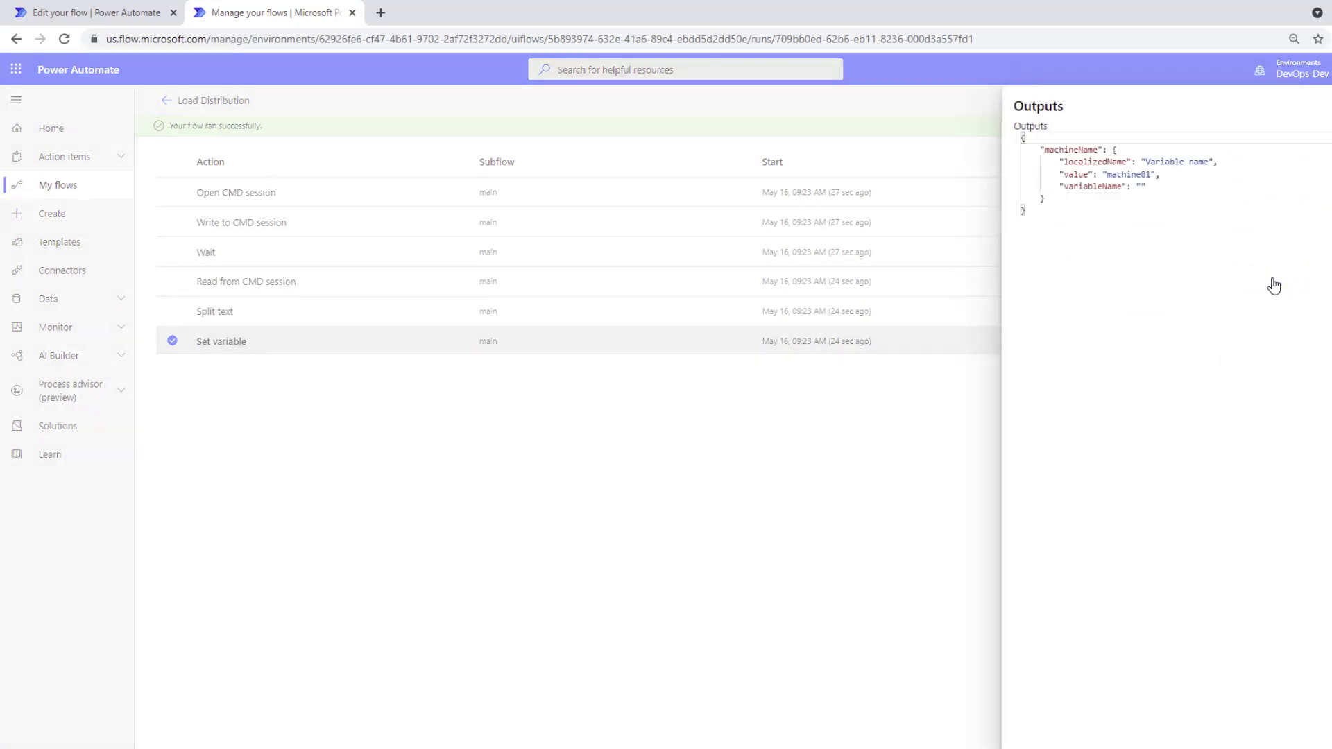
pyautogui.click(680, 532)
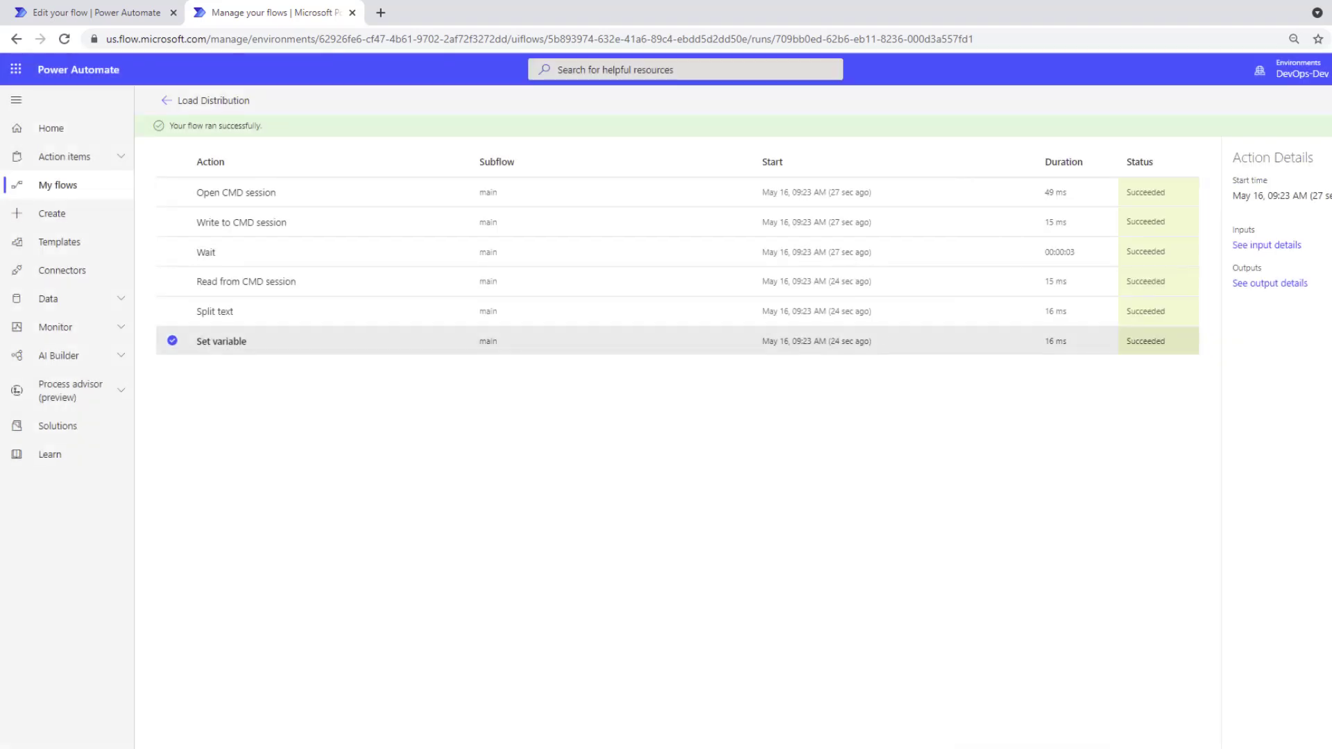
# Step: Leave the run details and go back to the Machines monitoring page
pyautogui.click(173, 104)
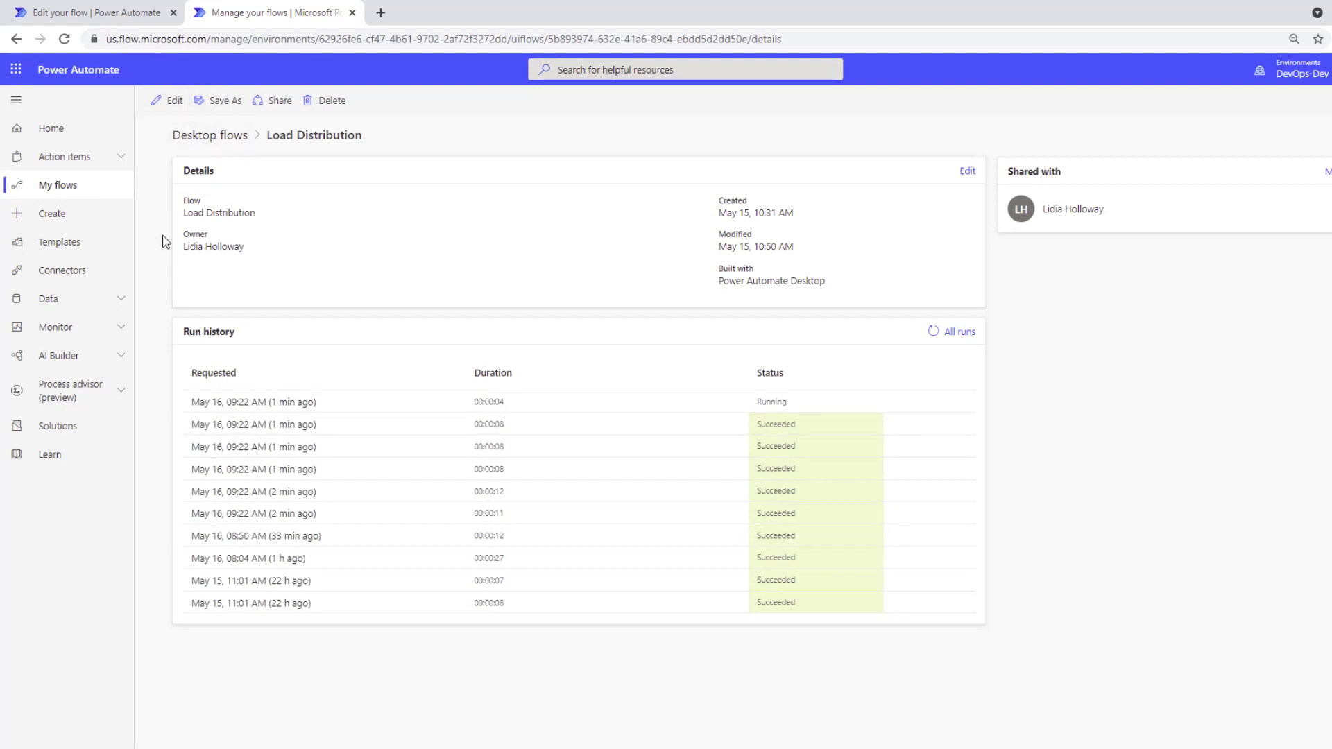
pyautogui.click(81, 331)
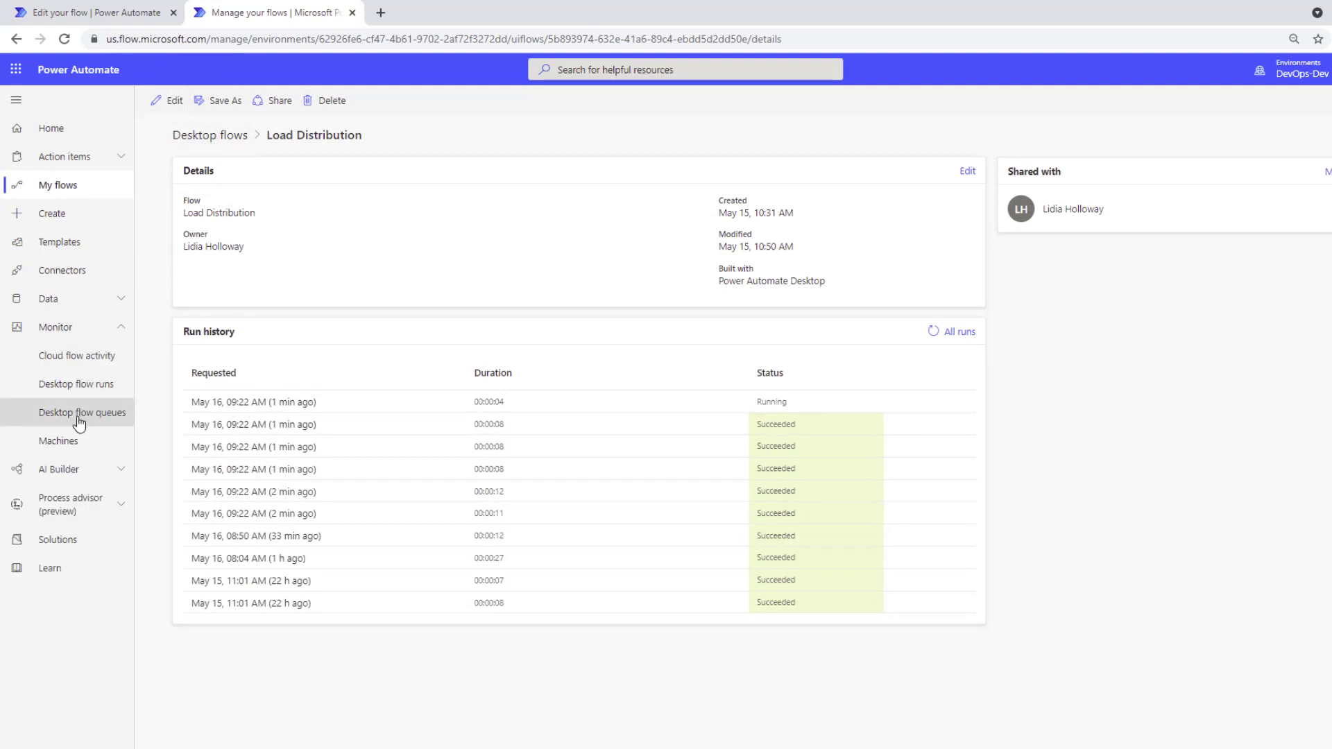
pyautogui.click(74, 442)
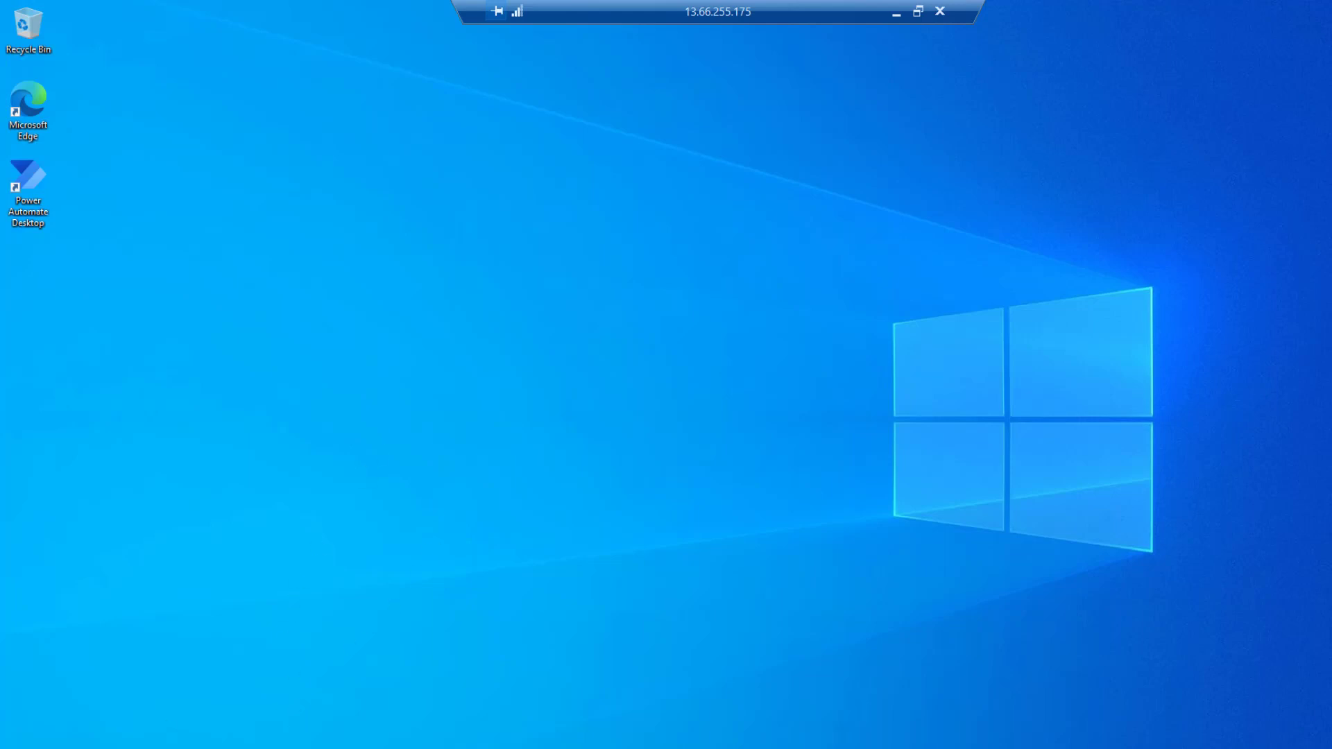
# Step: Shut down machine01 from its remote desktop session and check the machine statuses in Dev Machine Group
pyautogui.press('super')
pyautogui.click(17, 745)
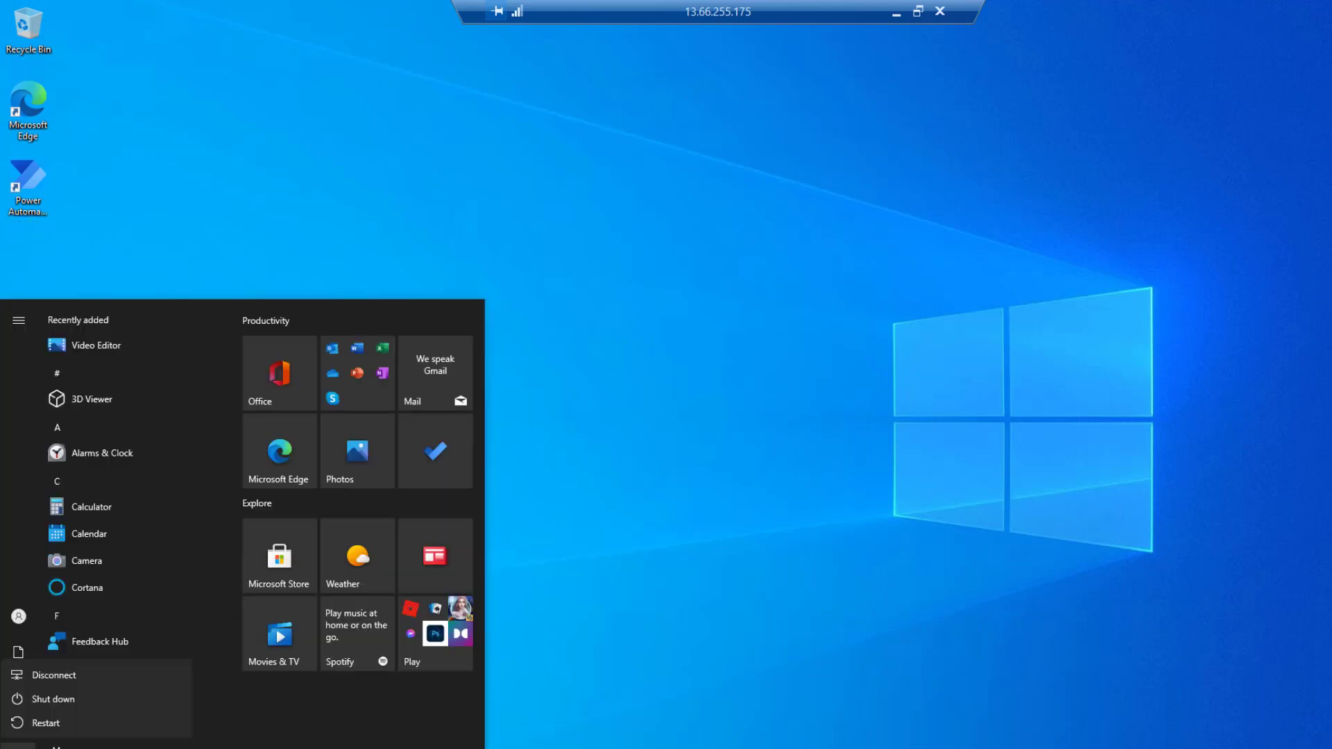
pyautogui.click(61, 699)
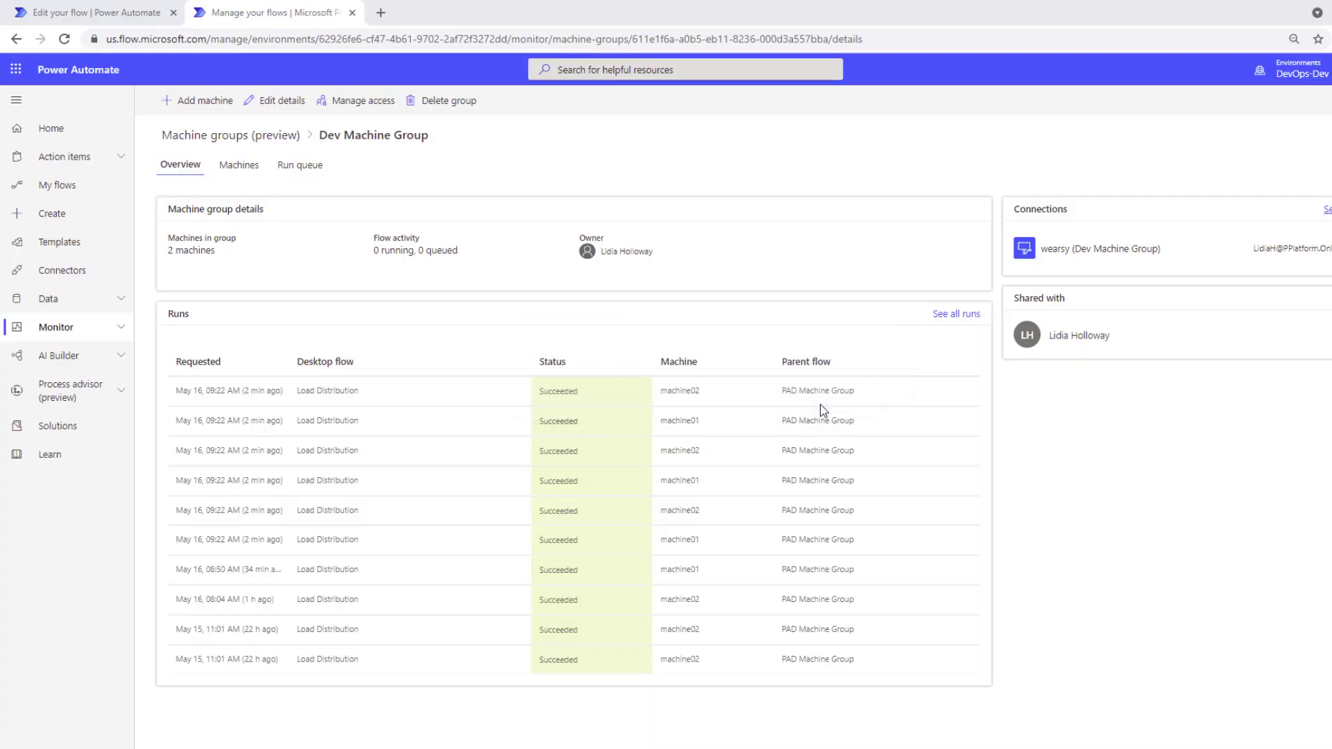
pyautogui.click(244, 171)
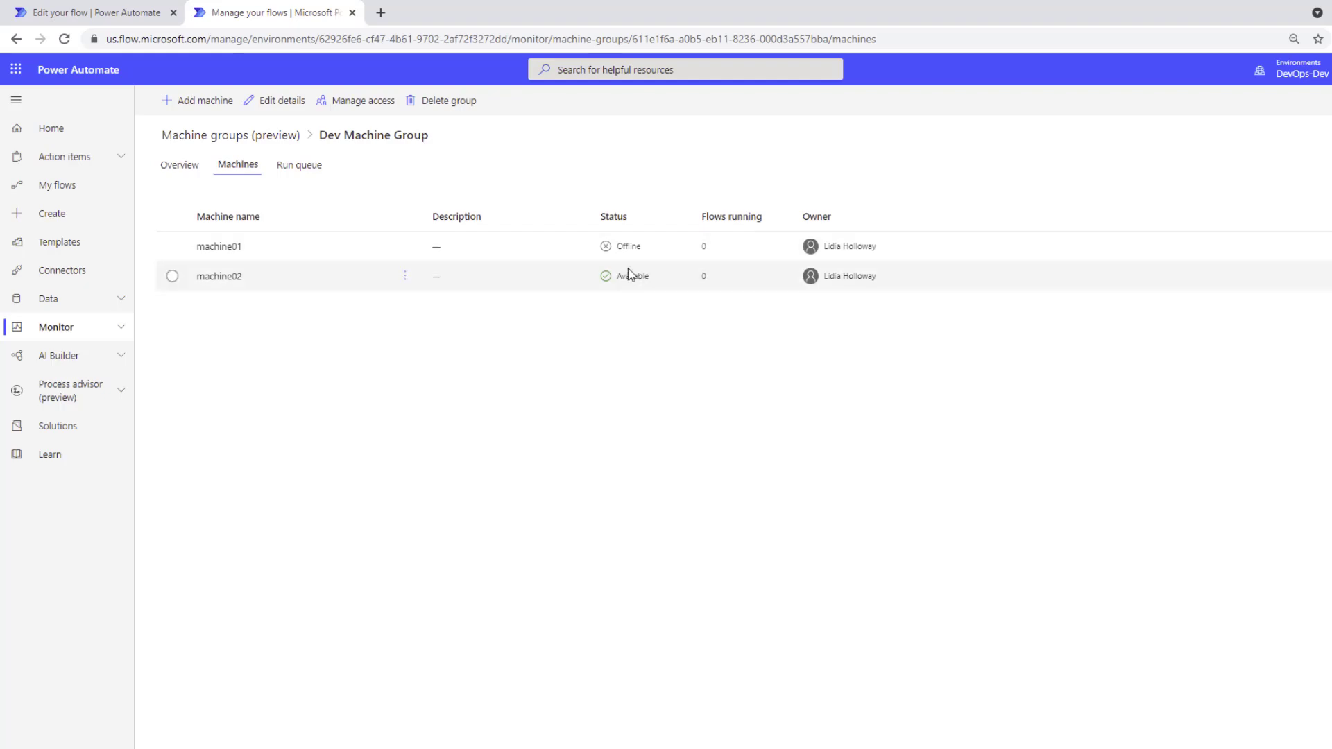
# Step: Run the PAD Machine Group flow three times in quick succession from its details page and refresh its run history
pyautogui.click(128, 14)
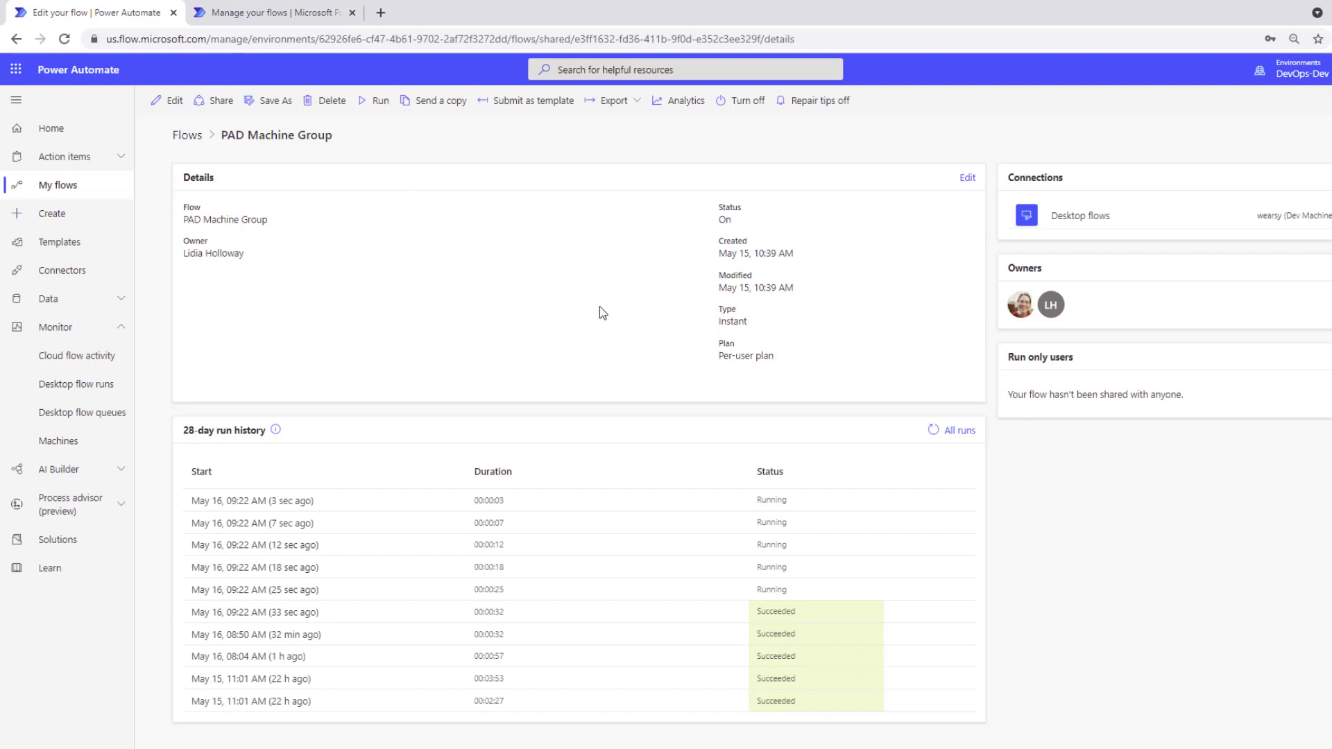
pyautogui.click(934, 430)
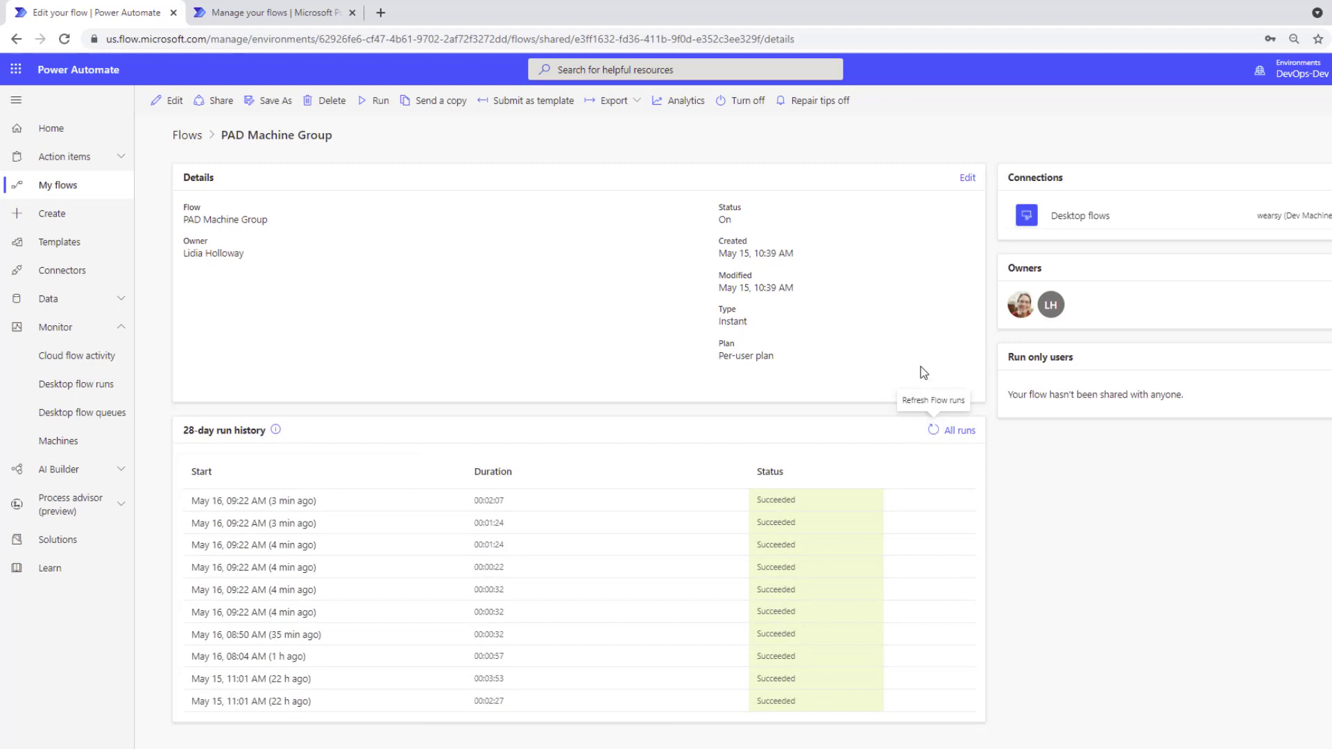
pyautogui.click(374, 101)
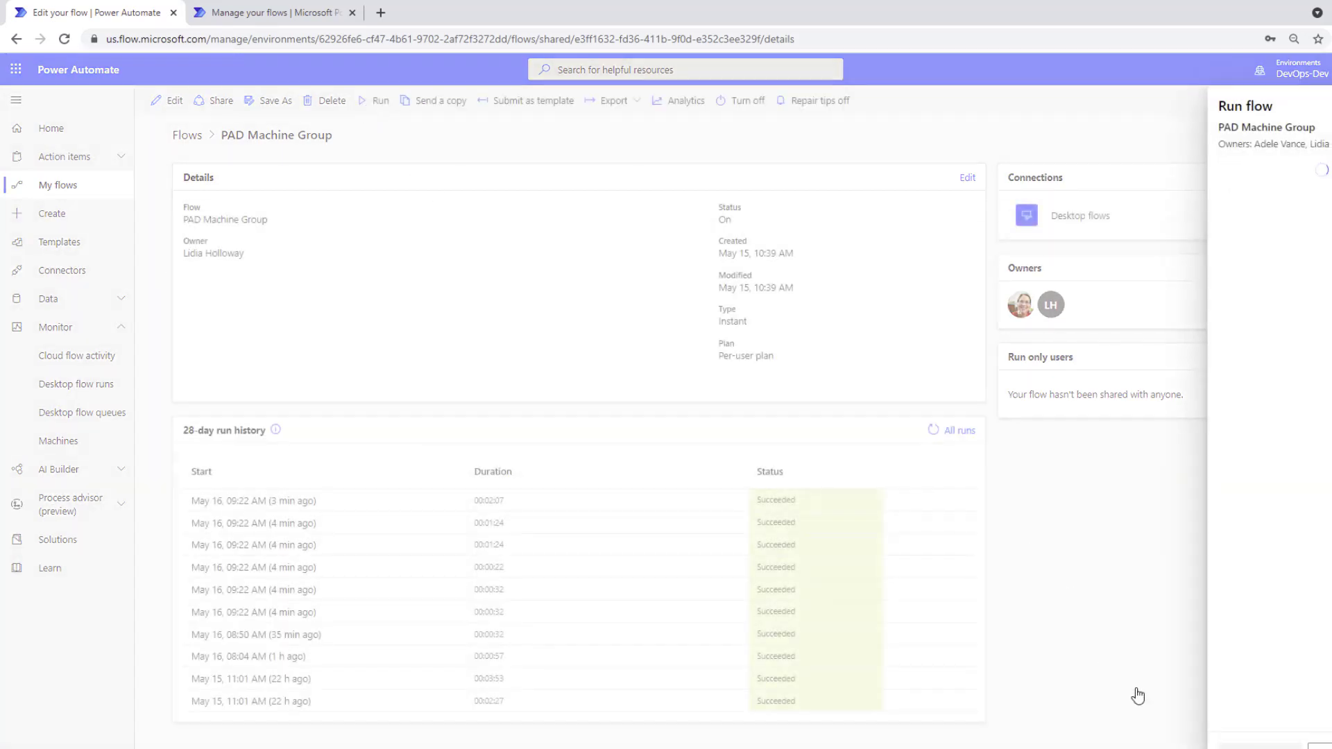
pyautogui.click(1259, 744)
pyautogui.click(1252, 747)
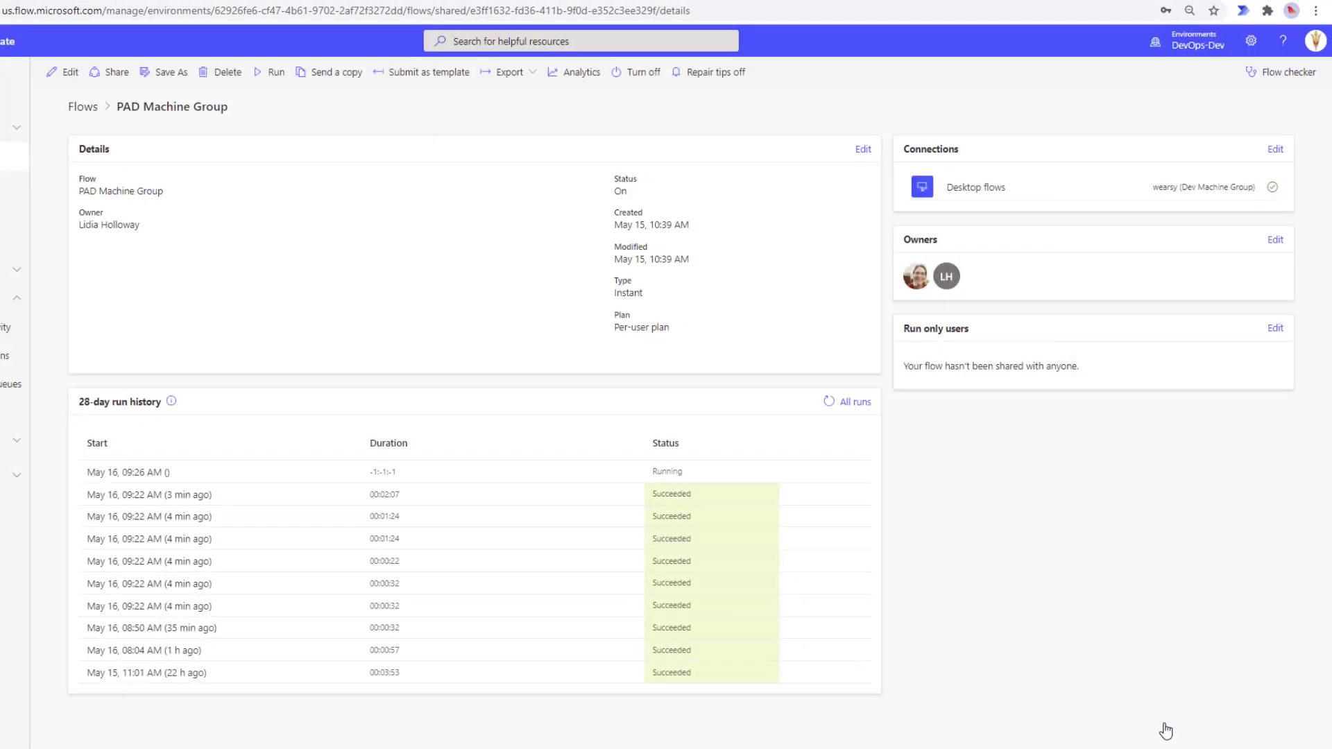
pyautogui.click(274, 74)
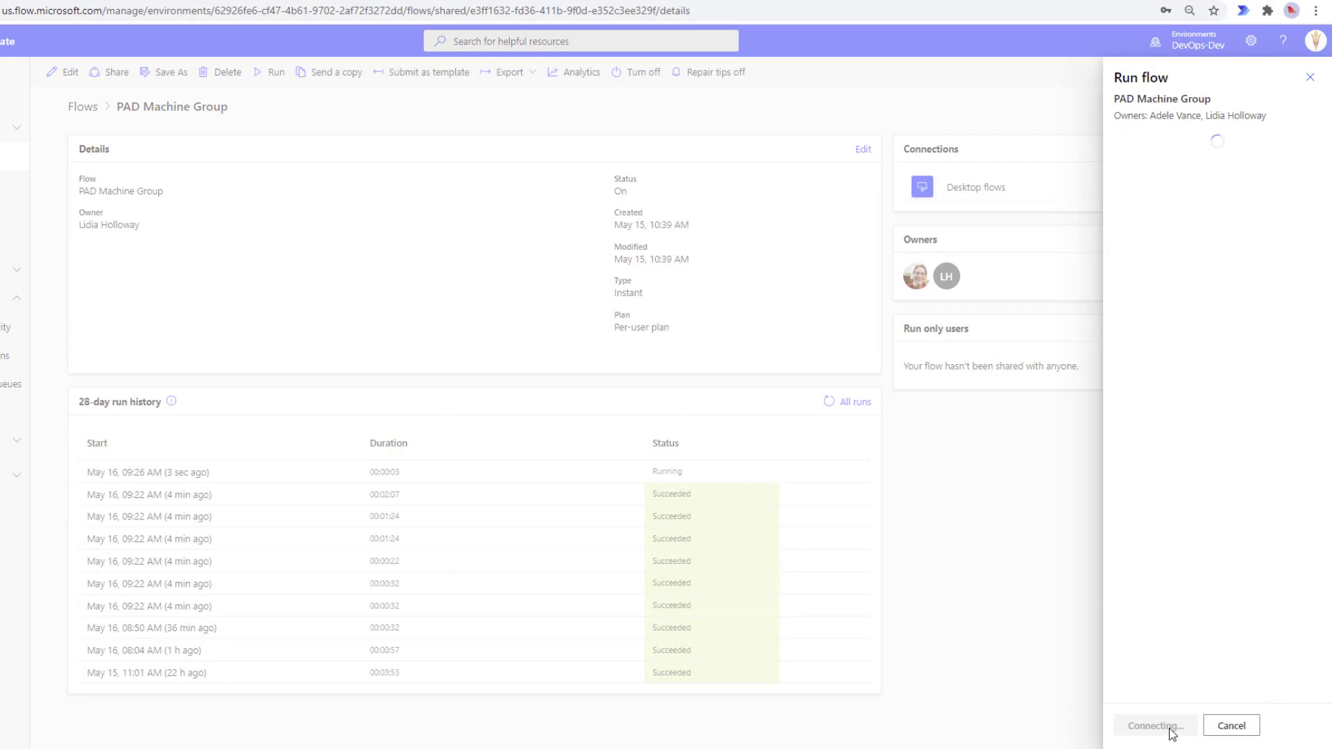
pyautogui.click(1171, 729)
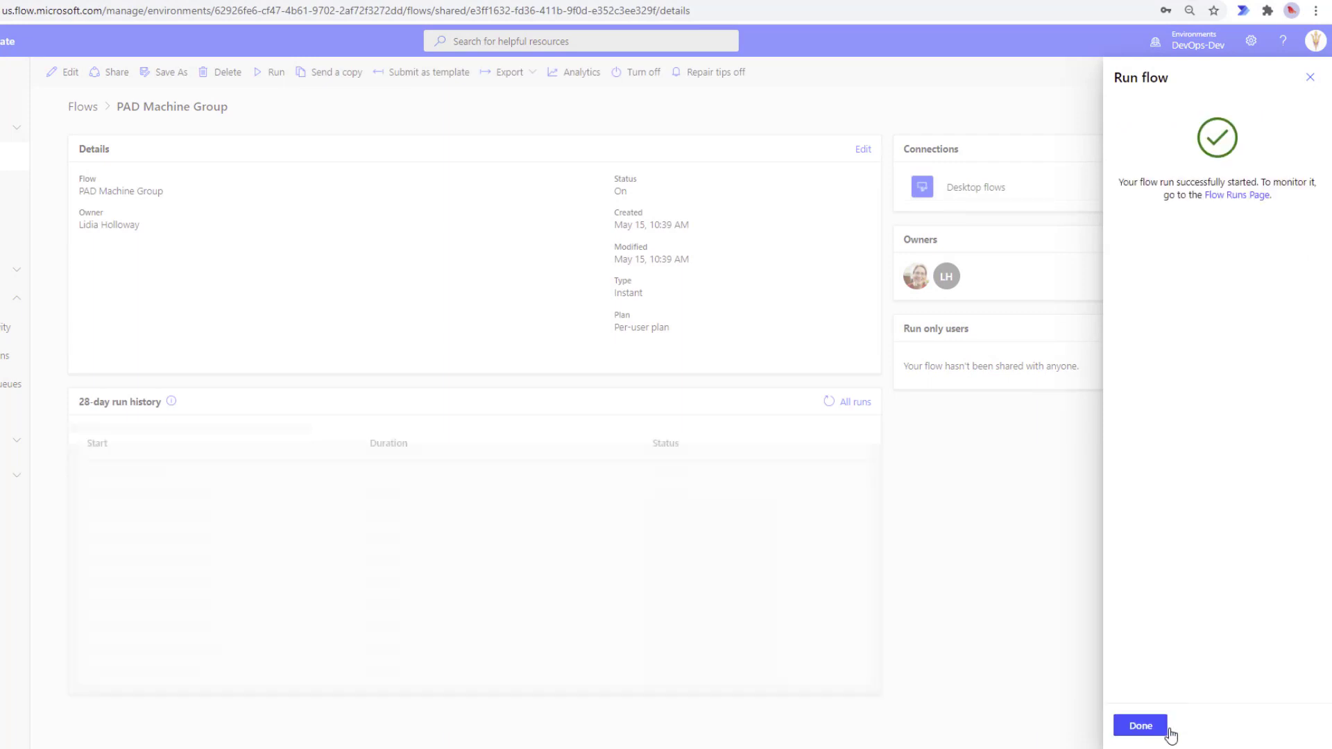
pyautogui.click(1141, 725)
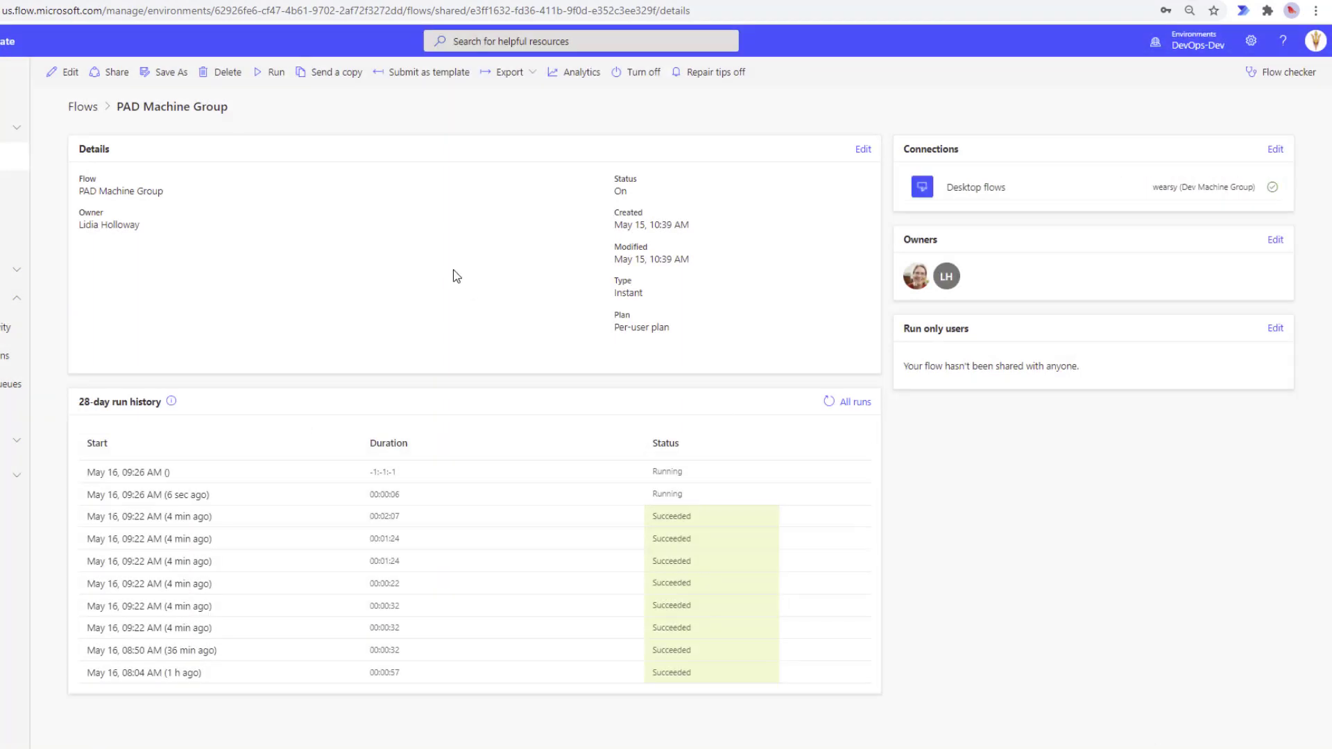
pyautogui.click(258, 82)
pyautogui.click(1163, 730)
pyautogui.click(1162, 732)
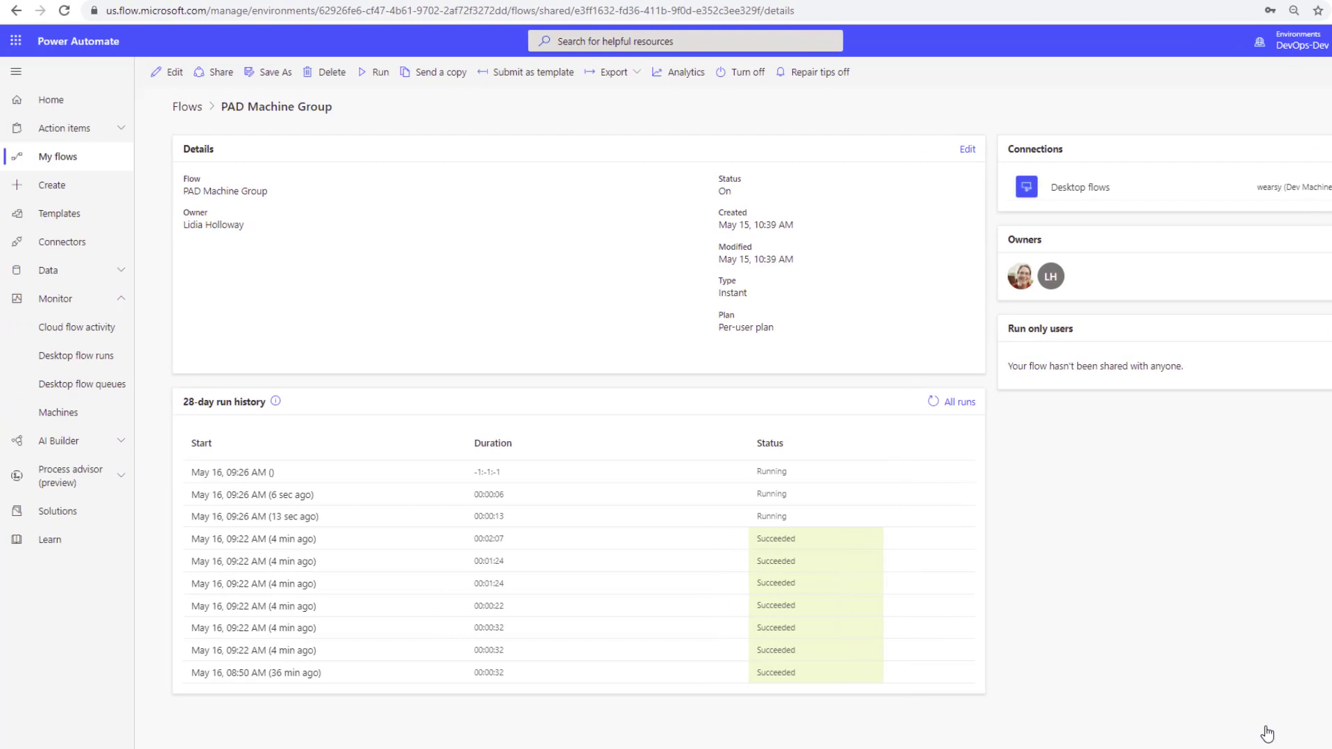
pyautogui.click(932, 402)
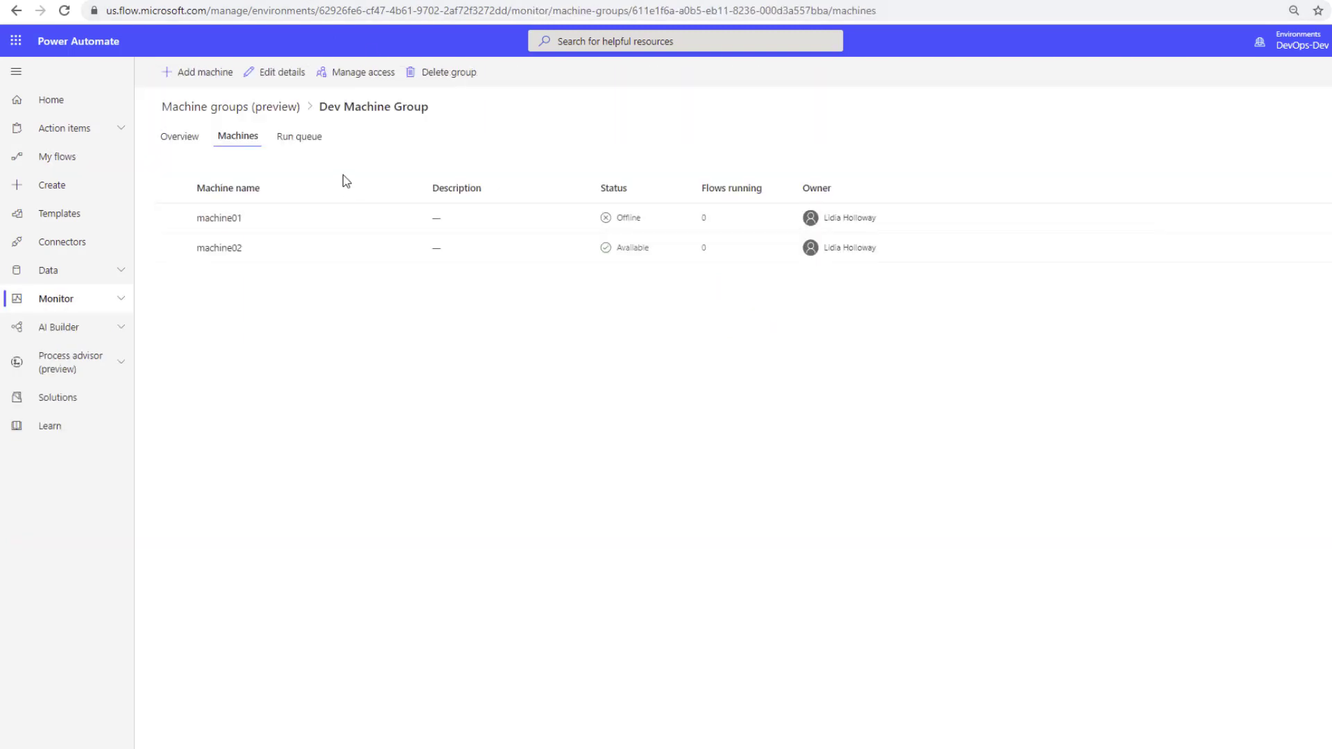
# Step: Open Dev Machine Group's overview and reload it repeatedly to monitor which machine handles the new runs
pyautogui.click(189, 137)
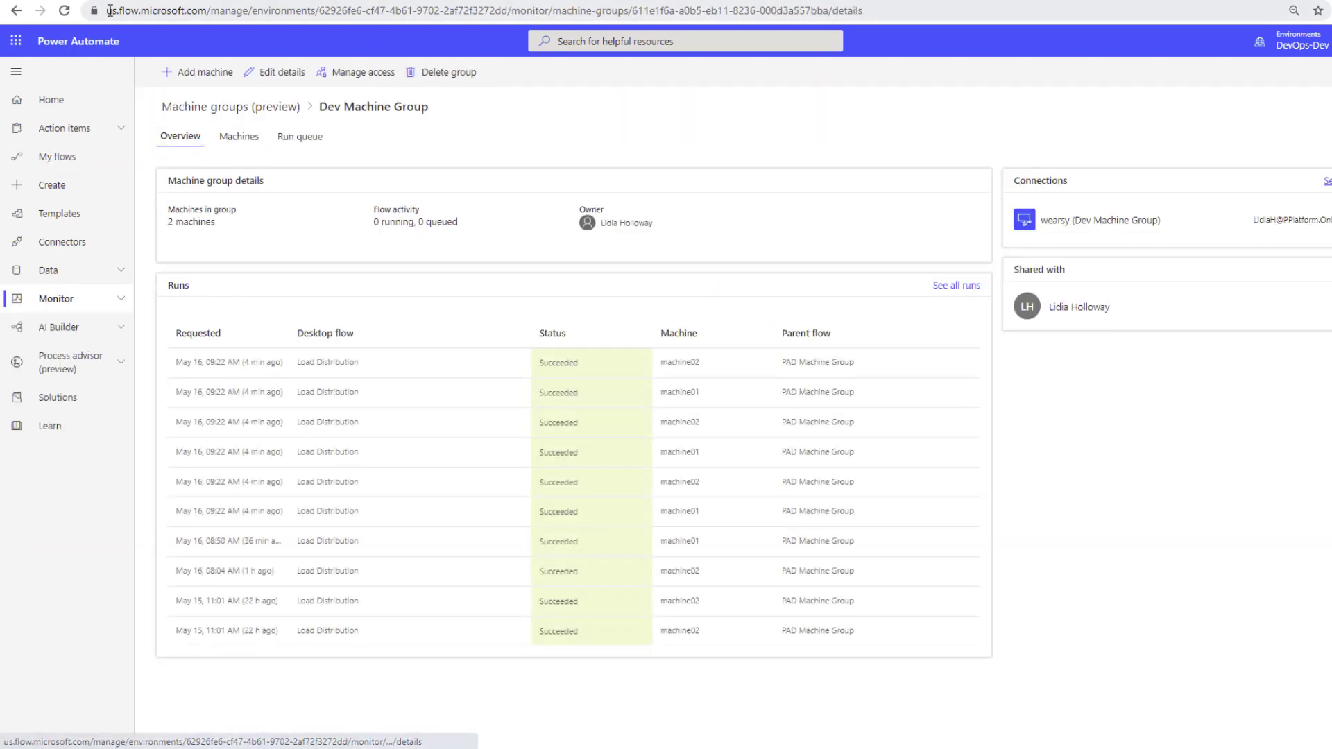
pyautogui.click(64, 10)
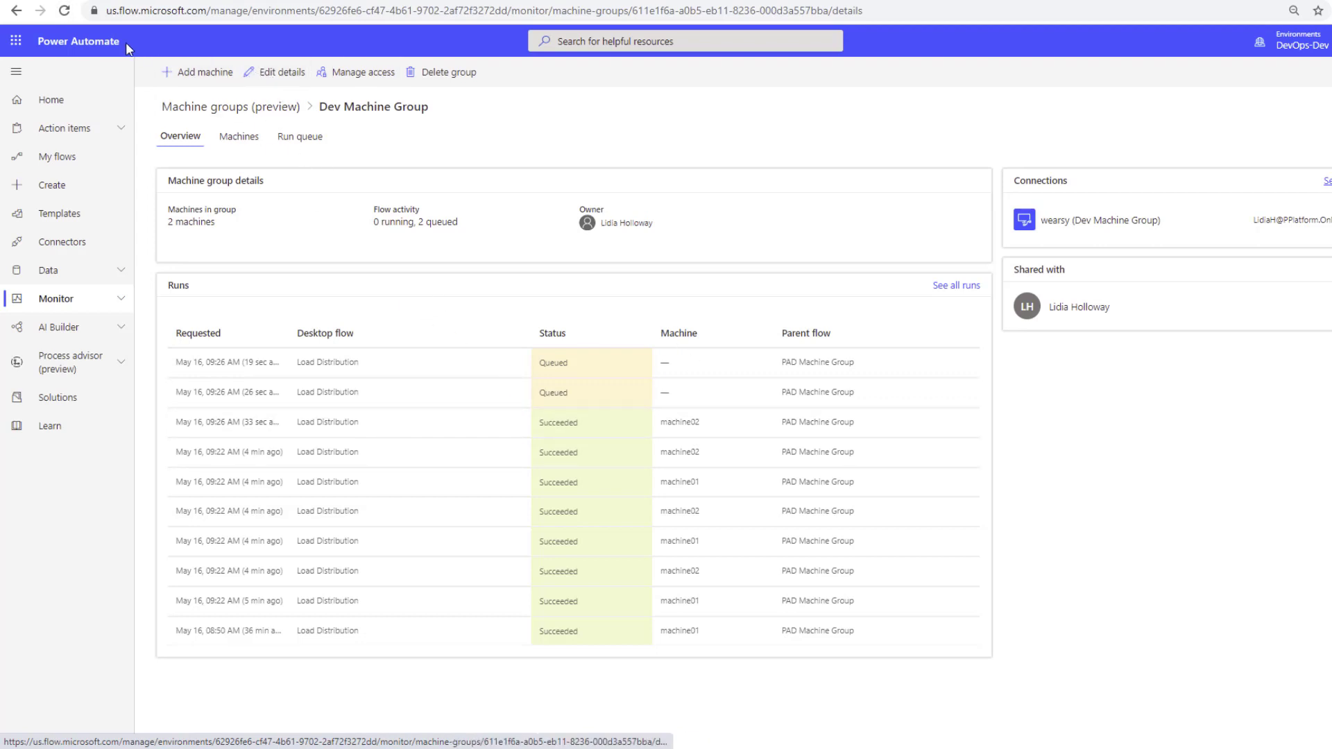
pyautogui.click(64, 11)
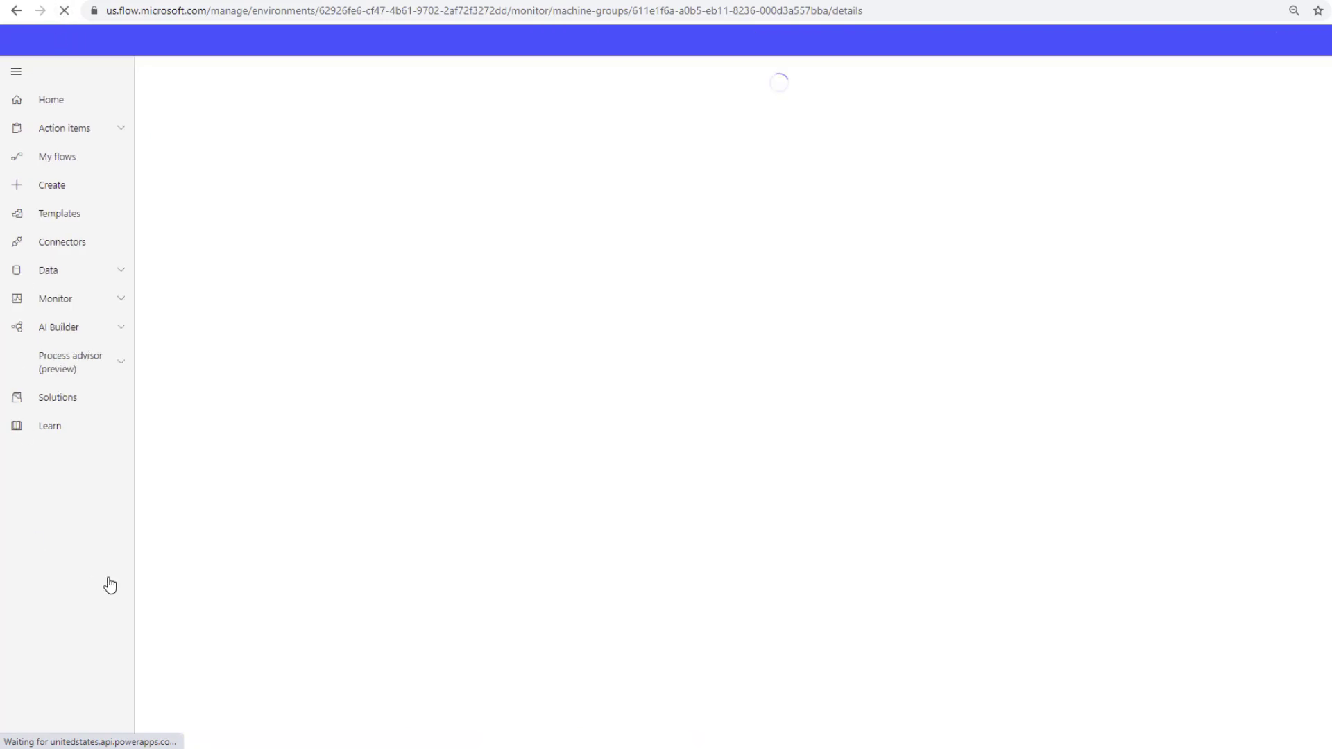